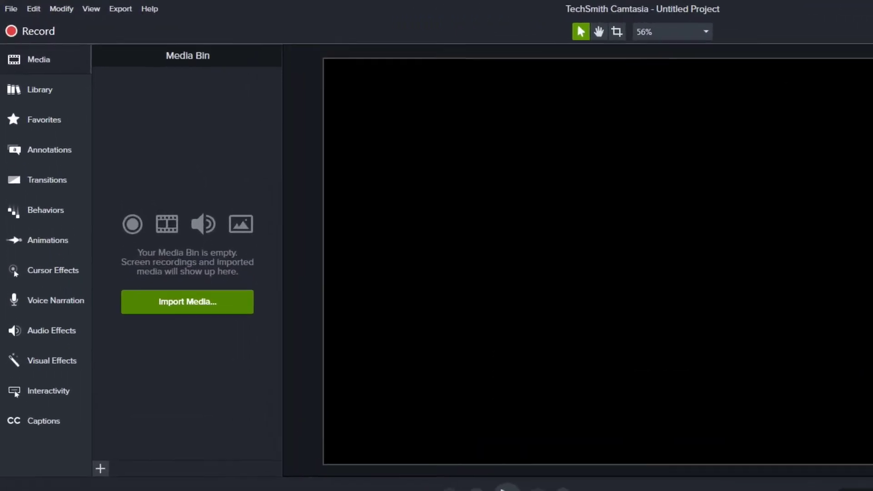
Step: Import alpha+black.png into the Media Bin and place it on Track 2
{"action": "left_click_drag", "start_coordinate": [522, 230], "coordinate": [472, 206]}
{"action": "left_click_drag", "start_coordinate": [708, 307], "coordinate": [701, 300]}
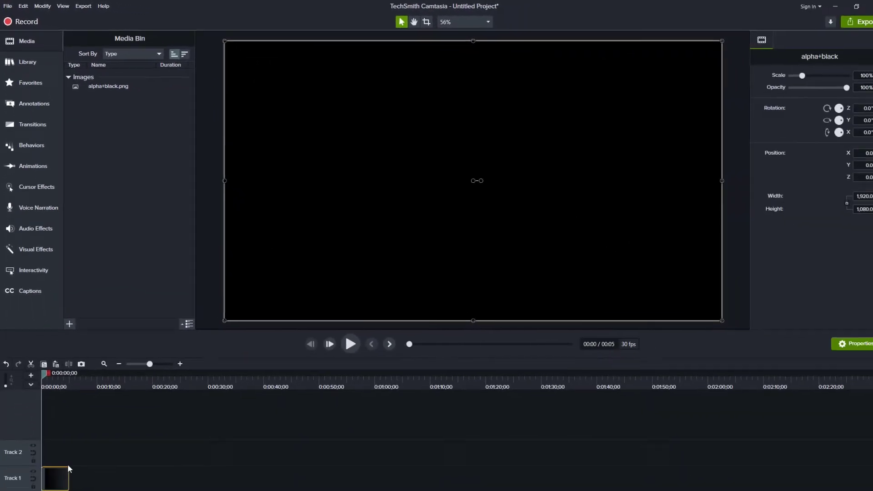
{"action": "left_click_drag", "start_coordinate": [53, 473], "coordinate": [53, 444]}
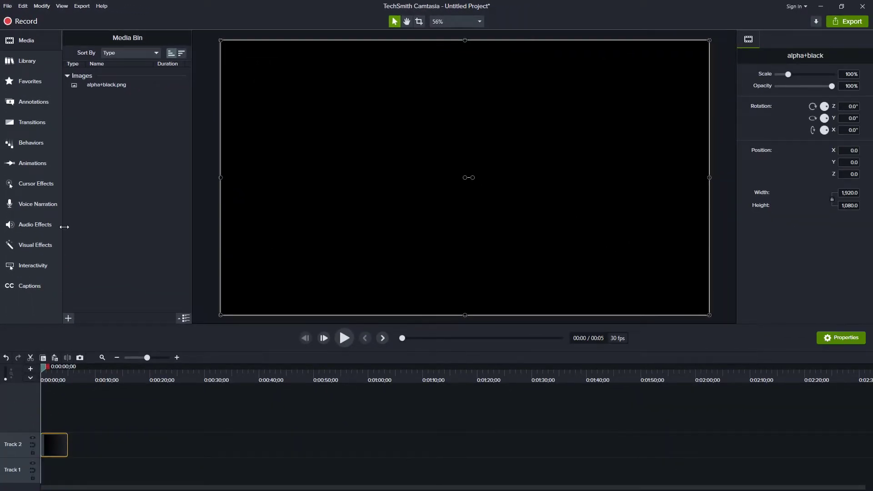
Step: Add the Camtasia 2020 floatingboxes motion background to Track 1 from the Library
{"action": "left_click", "coordinate": [28, 67]}
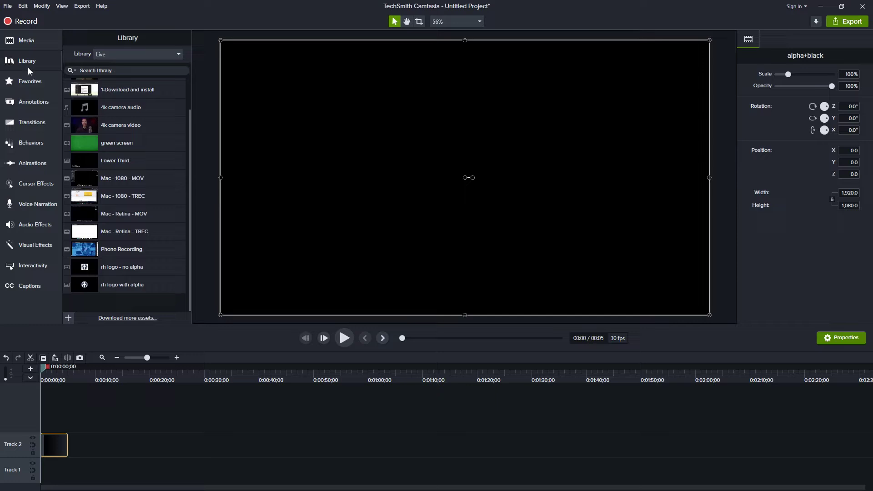
{"action": "left_click", "coordinate": [135, 54]}
{"action": "left_click", "coordinate": [127, 77]}
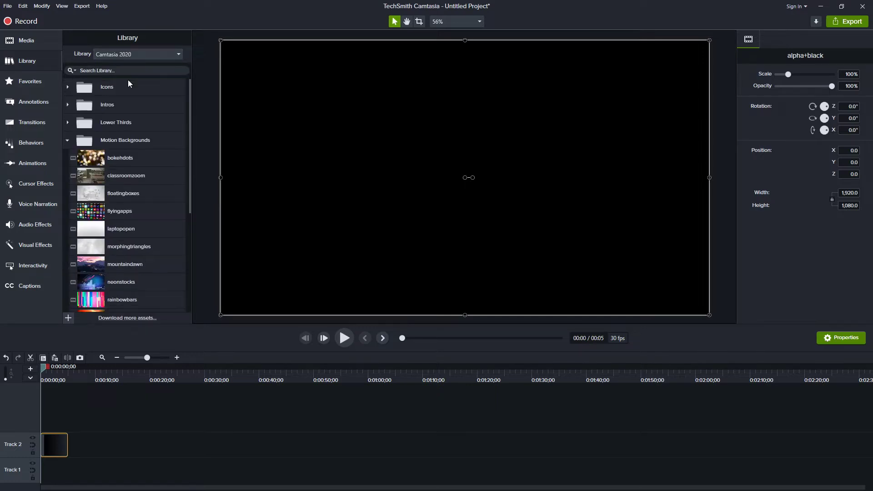
{"action": "left_click_drag", "start_coordinate": [119, 195], "coordinate": [38, 484]}
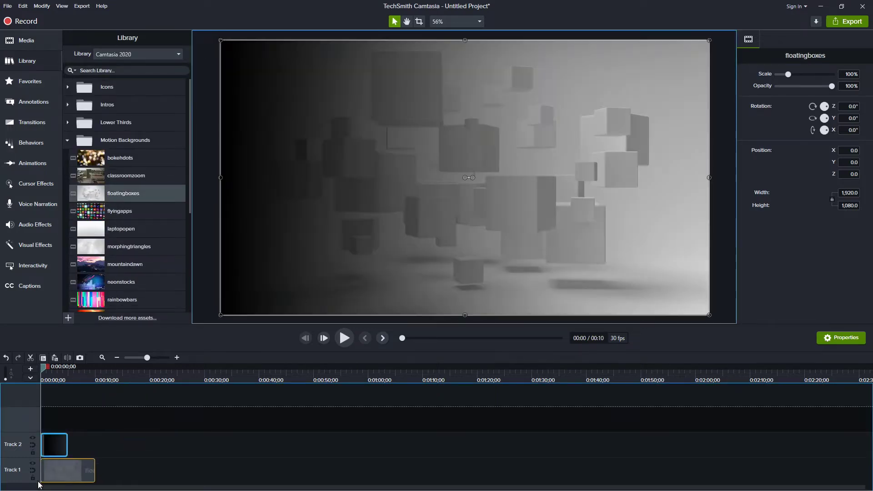
Step: Fit the timeline, return the alpha+black clip to the start, and reposition the overlay in the frame
{"action": "left_click", "coordinate": [103, 358]}
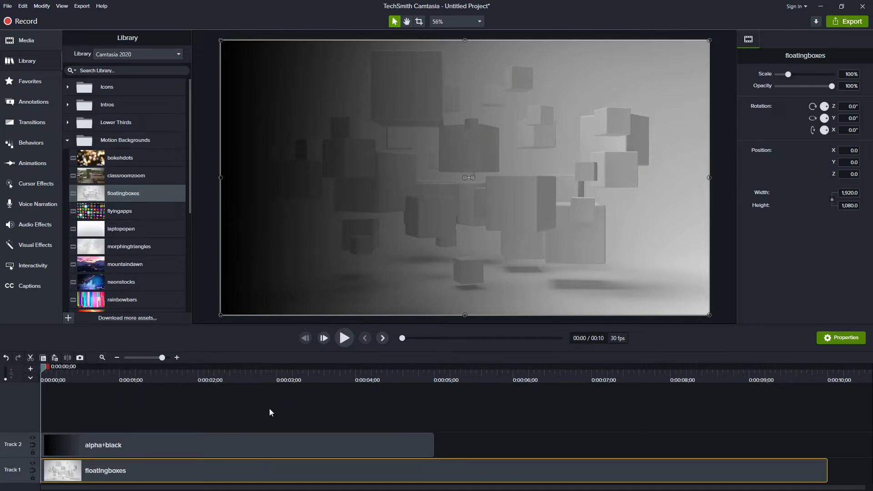
{"action": "left_click", "coordinate": [191, 450]}
{"action": "left_click_drag", "start_coordinate": [191, 450], "coordinate": [146, 458]}
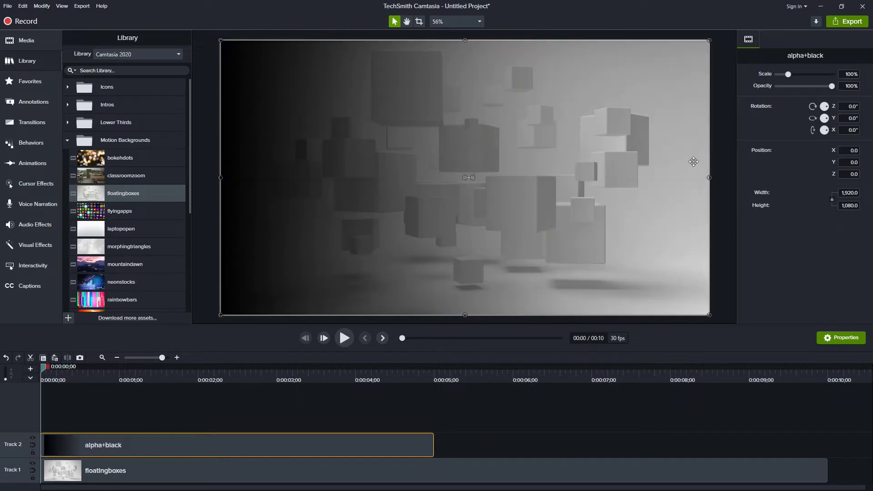
{"action": "left_click_drag", "start_coordinate": [693, 162], "coordinate": [596, 151]}
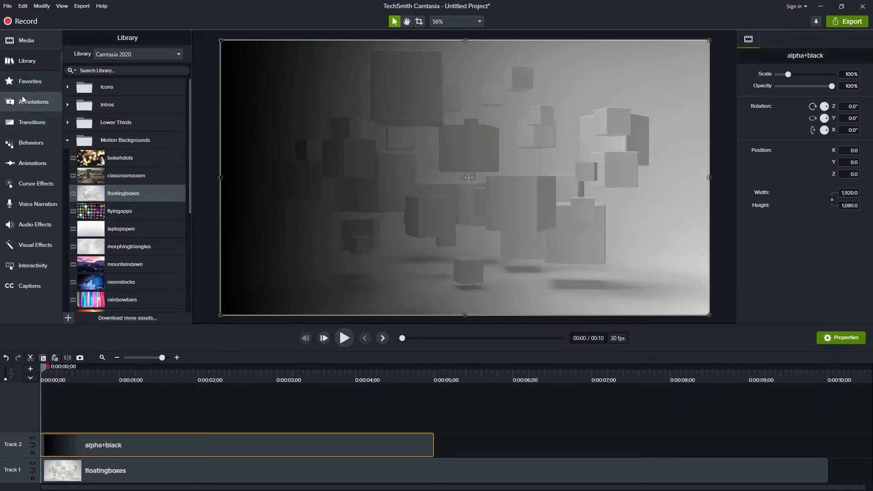
Step: Add a widened plain text callout at the top-left reading 'Title'
{"action": "left_click", "coordinate": [32, 102]}
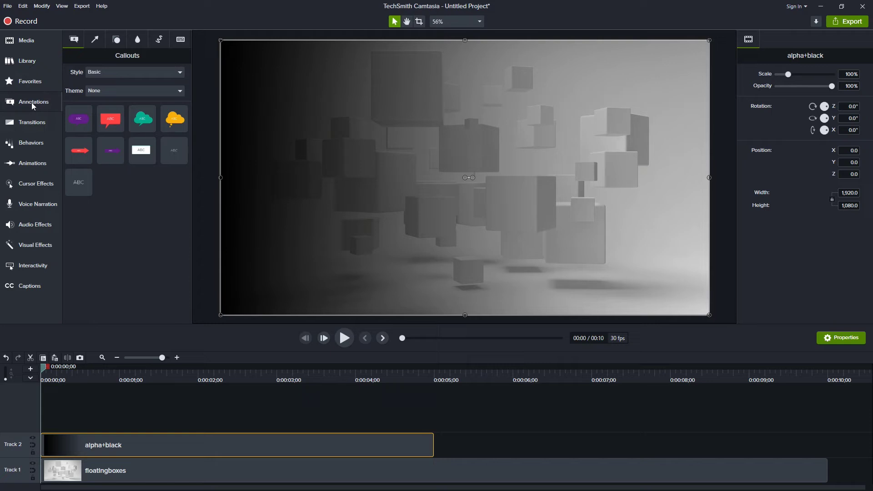
{"action": "left_click_drag", "start_coordinate": [78, 186], "coordinate": [262, 87]}
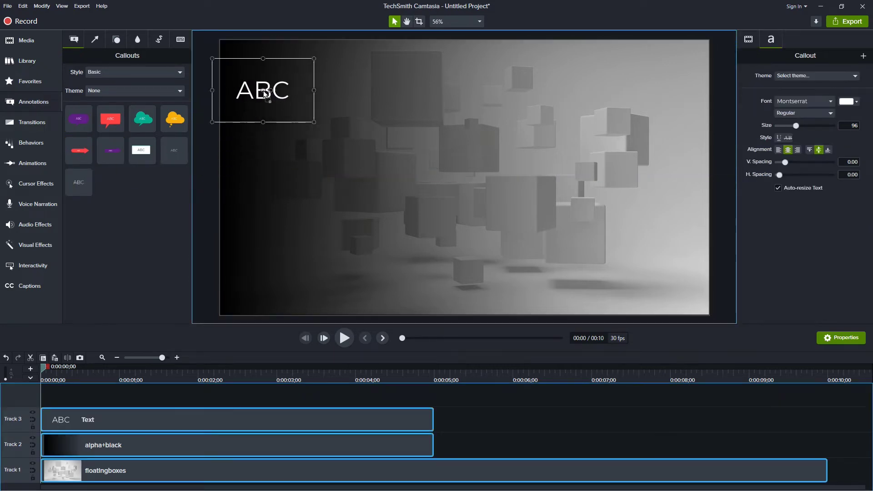
{"action": "left_click_drag", "start_coordinate": [316, 70], "coordinate": [387, 69]}
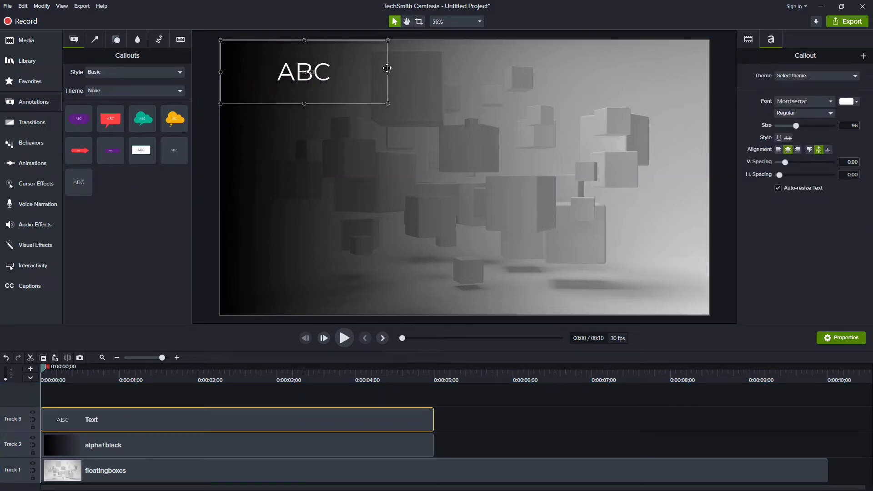
{"action": "double_click", "coordinate": [304, 71]}
{"action": "type", "text": "Title"}
Step: Add a second text callout below it reading 'Detail'
{"action": "mouse_move", "coordinate": [174, 150]}
{"action": "left_mouse_down"}
{"action": "mouse_move", "coordinate": [280, 135]}
{"action": "mouse_move", "coordinate": [272, 135]}
{"action": "mouse_move", "coordinate": [388, 134]}
{"action": "left_mouse_up"}
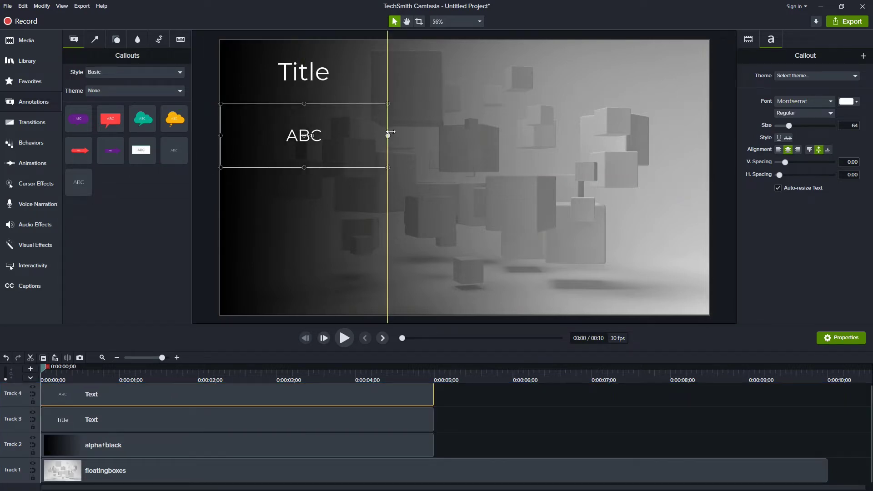
{"action": "double_click", "coordinate": [302, 136]}
{"action": "type", "text": "Deti"}
{"action": "key", "text": "BackSpace"}
{"action": "type", "text": "ail"}
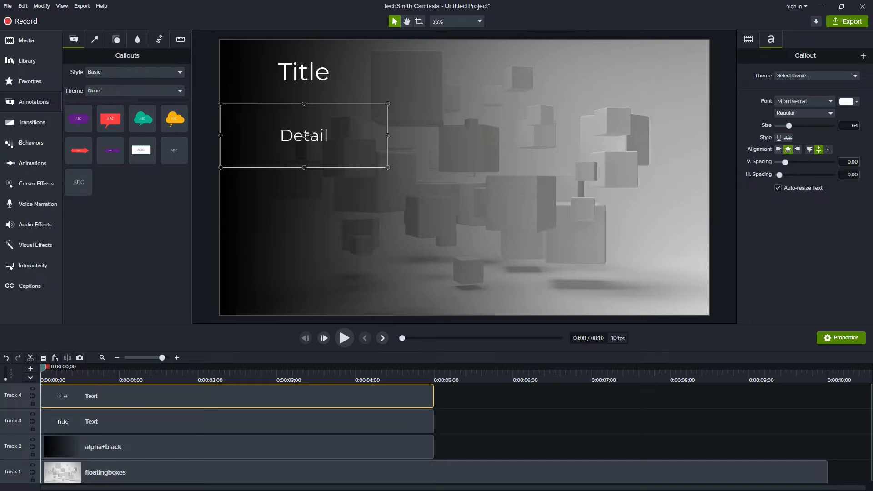
{"action": "left_click", "coordinate": [285, 135]}
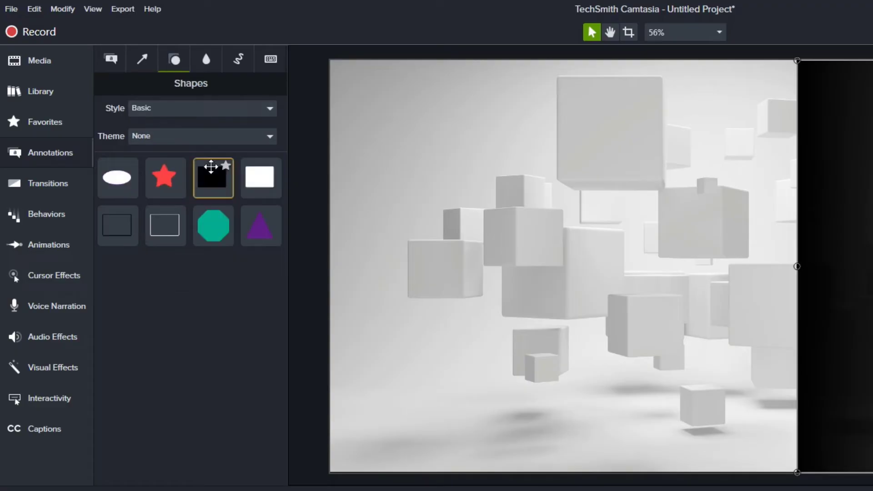
Step: Add a Bold-style white rectangle at the top-left, stretched to full frame height
{"action": "left_click", "coordinate": [169, 114]}
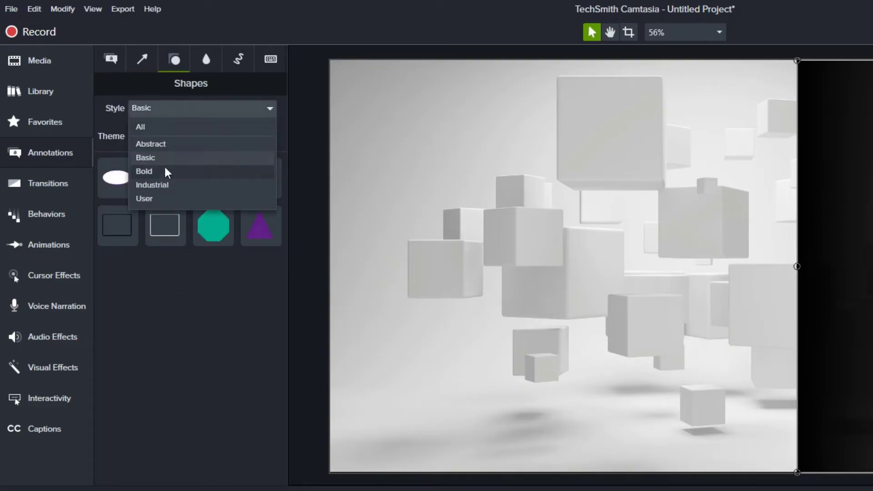
{"action": "key", "text": "Escape"}
{"action": "key", "text": "Down"}
{"action": "left_click_drag", "start_coordinate": [264, 175], "coordinate": [378, 100]}
{"action": "left_click_drag", "start_coordinate": [376, 129], "coordinate": [369, 456]}
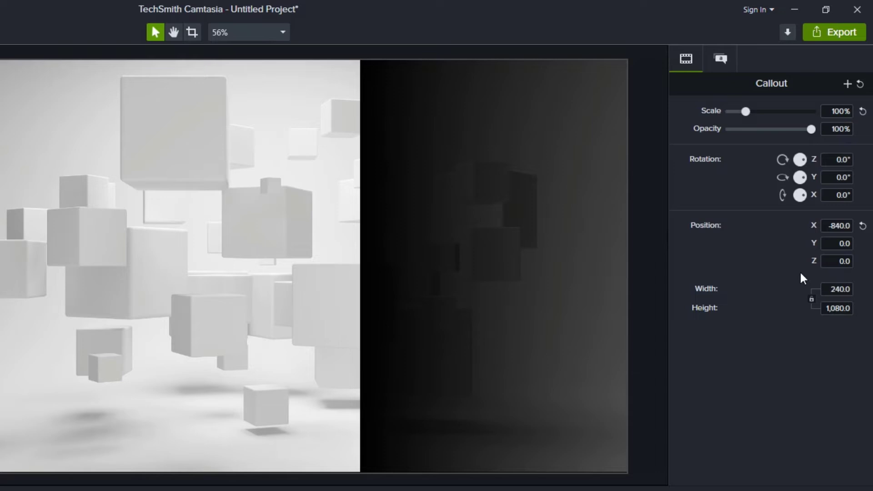
Step: Set the rectangle's width to 640 and its fill colour to black
{"action": "left_click", "coordinate": [829, 290]}
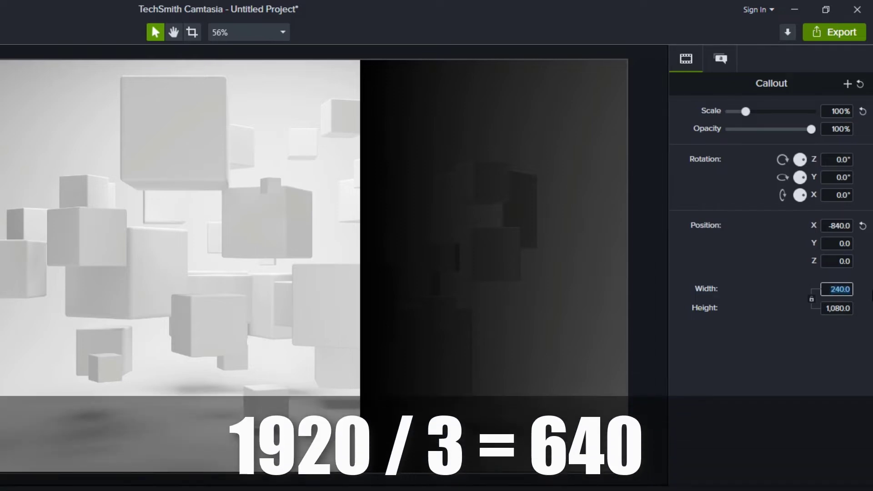
{"action": "type", "text": "640"}
{"action": "key", "text": "Return"}
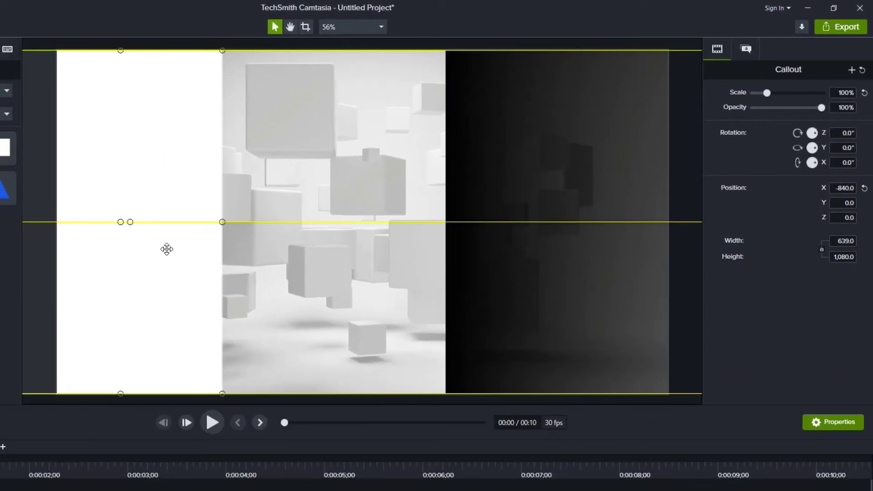
{"action": "left_click_drag", "start_coordinate": [200, 248], "coordinate": [199, 248]}
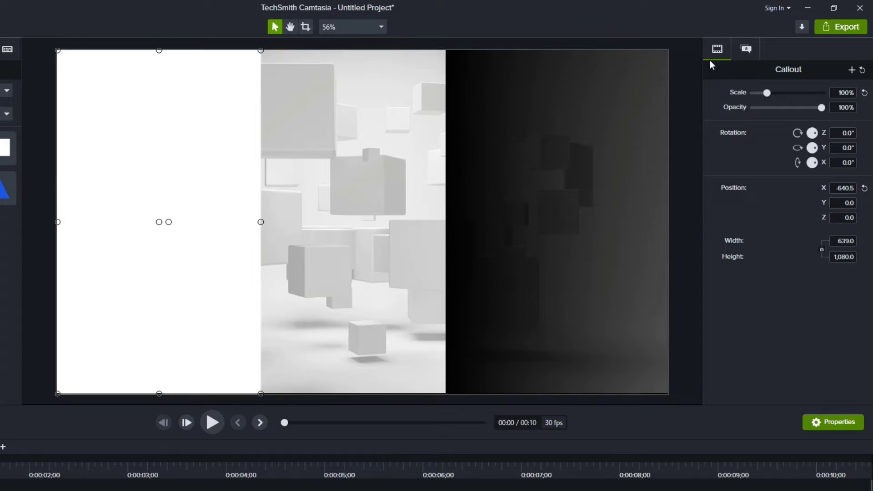
{"action": "left_click", "coordinate": [747, 51]}
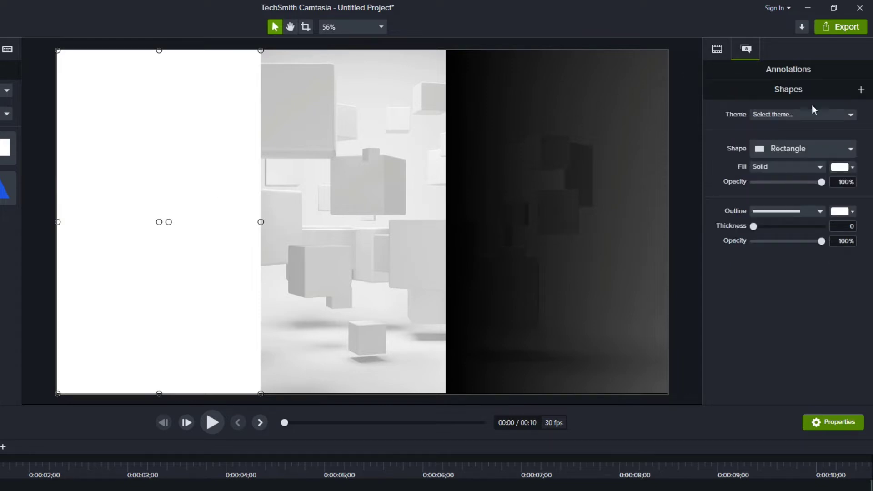
{"action": "left_click", "coordinate": [853, 168]}
{"action": "left_click_drag", "start_coordinate": [771, 249], "coordinate": [733, 285]}
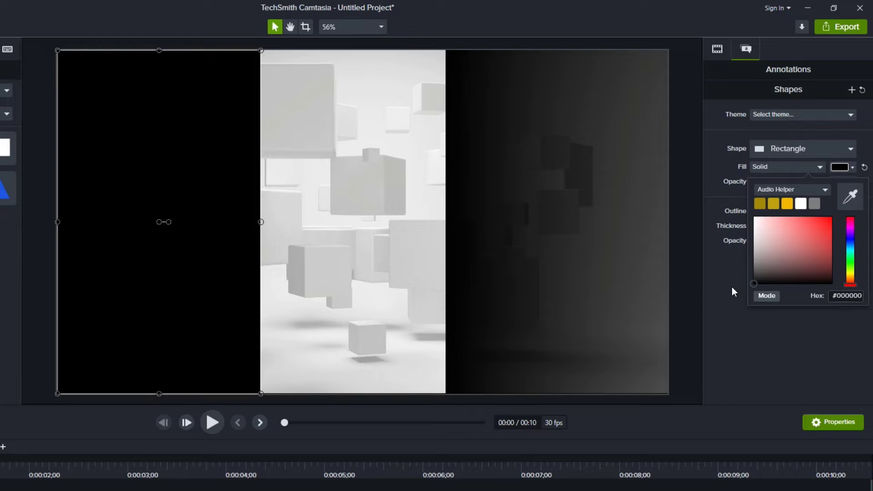
{"action": "left_click", "coordinate": [573, 209]}
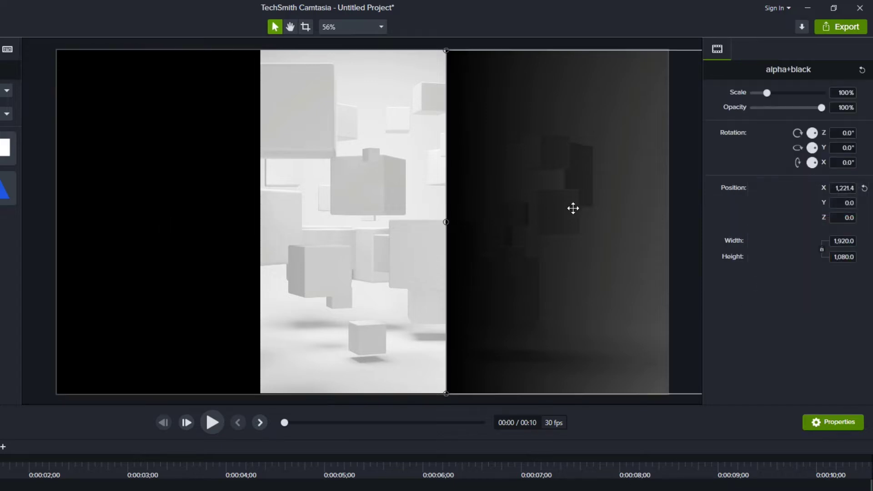
Step: Narrow the alpha+black gradient freely from its right edge to about 639 × 1080
{"action": "left_click_drag", "start_coordinate": [573, 209], "coordinate": [204, 212]}
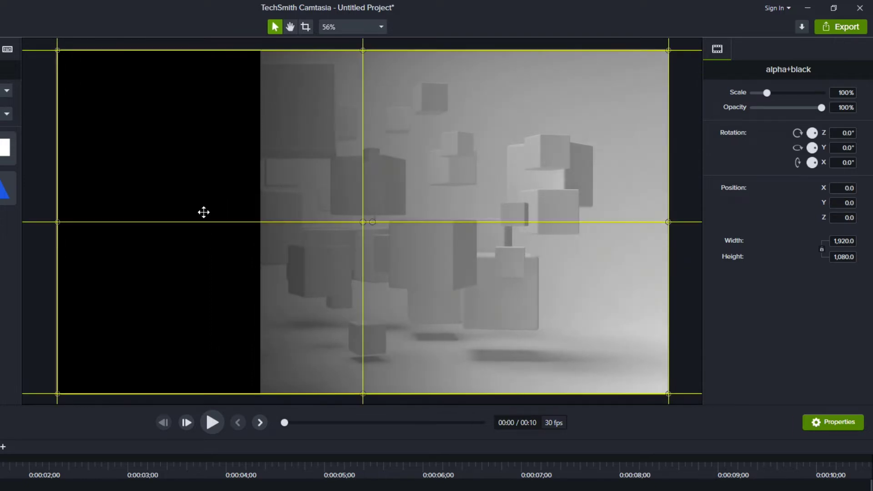
{"action": "left_click_drag", "start_coordinate": [203, 213], "coordinate": [205, 212]}
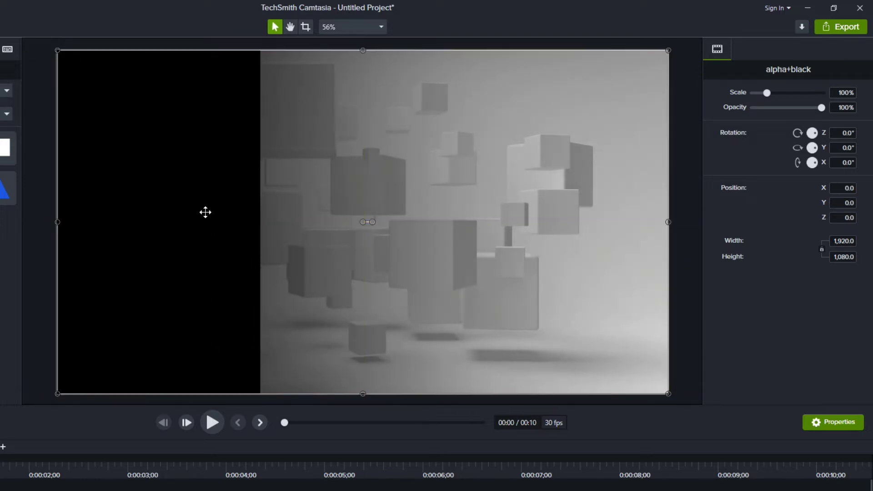
{"action": "key", "text": "shift"}
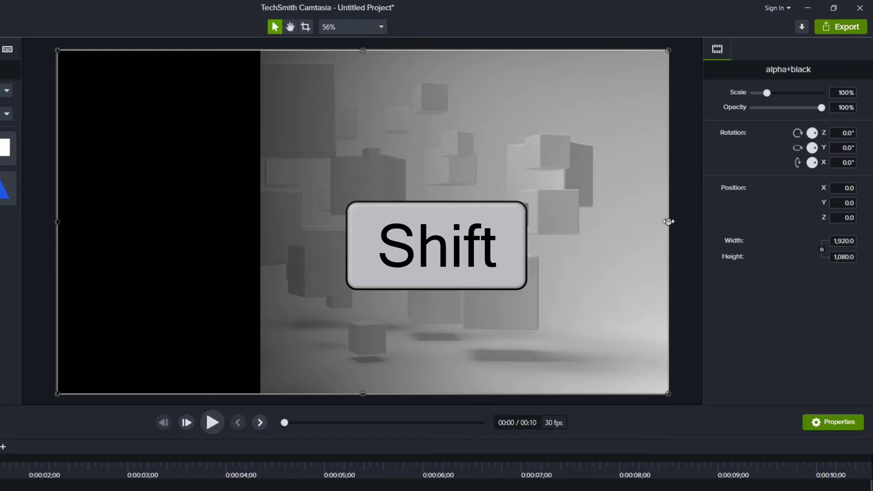
{"action": "left_click_drag", "start_coordinate": [668, 222], "coordinate": [259, 199]}
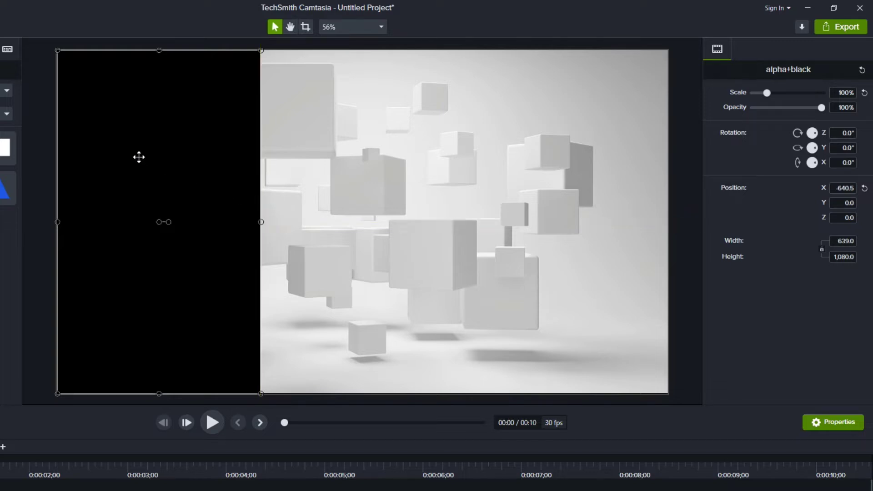
Step: Position the gradient at X -1.5, directly right of the black panel
{"action": "mouse_move", "coordinate": [138, 156]}
{"action": "left_mouse_down"}
{"action": "mouse_move", "coordinate": [233, 159]}
{"action": "mouse_move", "coordinate": [215, 159]}
{"action": "left_mouse_up"}
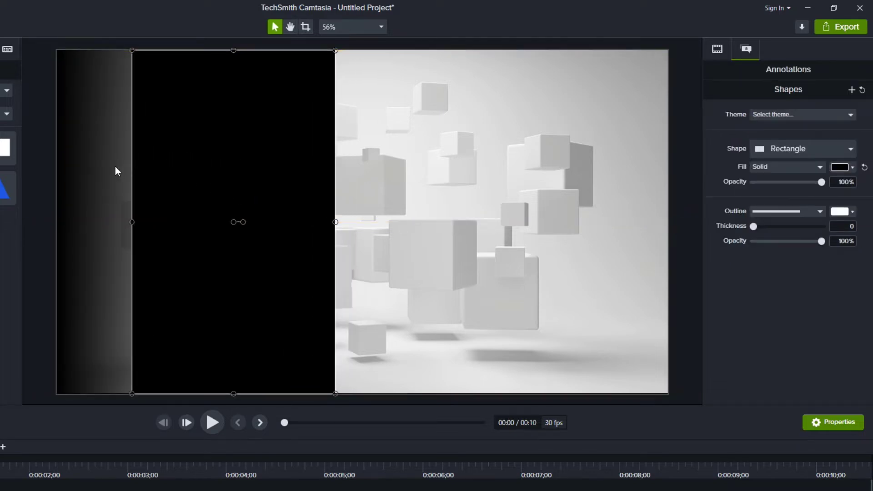
{"action": "left_click_drag", "start_coordinate": [116, 167], "coordinate": [361, 168]}
{"action": "left_click_drag", "start_coordinate": [236, 171], "coordinate": [162, 171]}
{"action": "left_click_drag", "start_coordinate": [399, 171], "coordinate": [332, 170]}
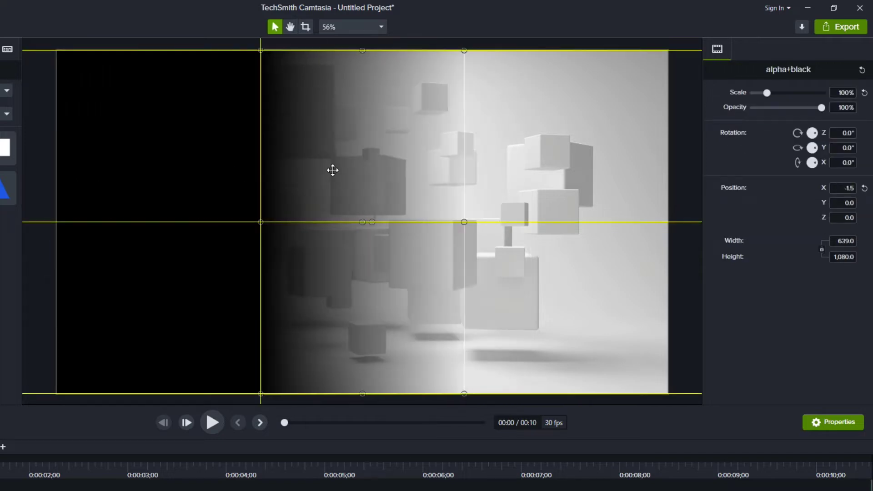
{"action": "left_click", "coordinate": [44, 208]}
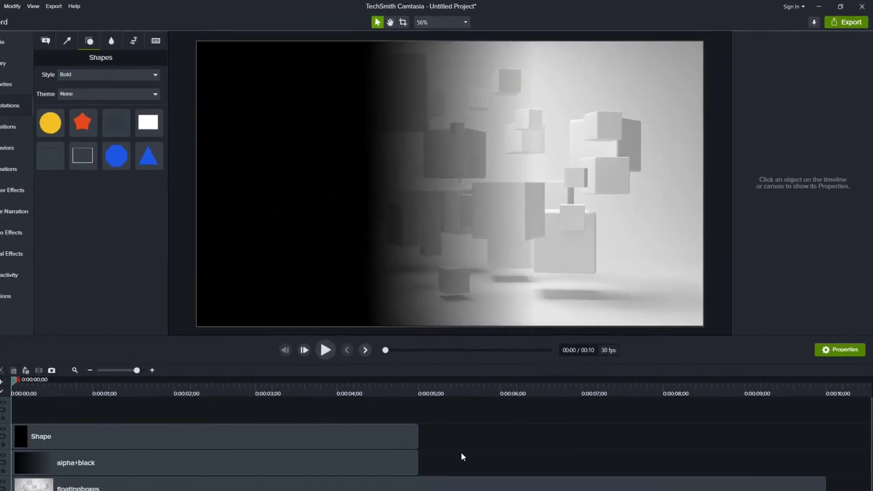
Step: Group the black Shape and alpha+black clips into Group 1 with Ctrl+G
{"action": "left_click_drag", "start_coordinate": [461, 452], "coordinate": [826, 433]}
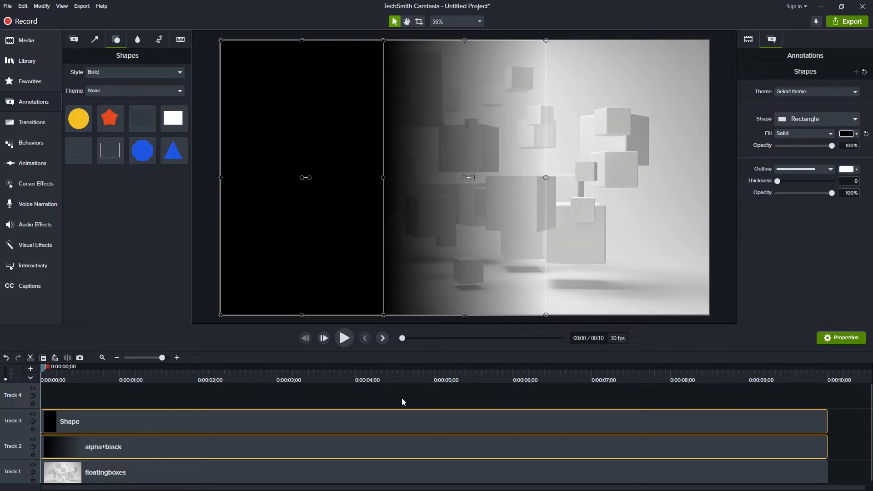
{"action": "key", "text": "ctrl+g"}
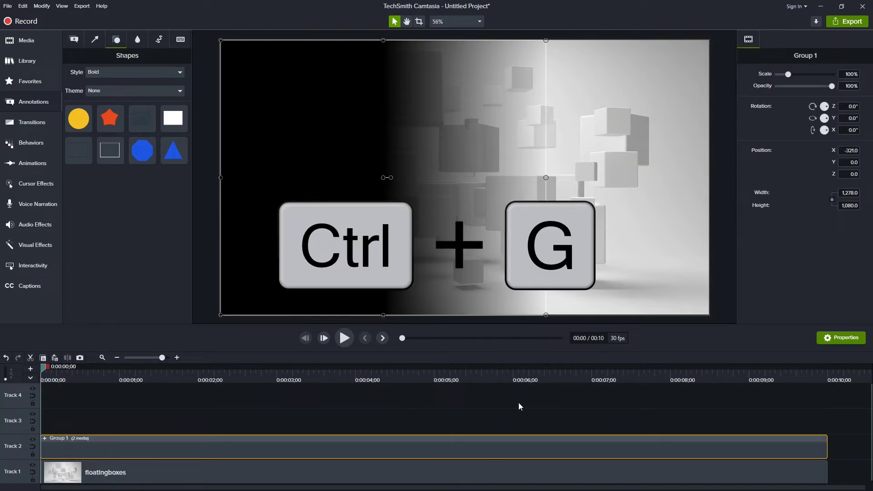
{"action": "left_click", "coordinate": [489, 419]}
{"action": "left_click", "coordinate": [384, 187]}
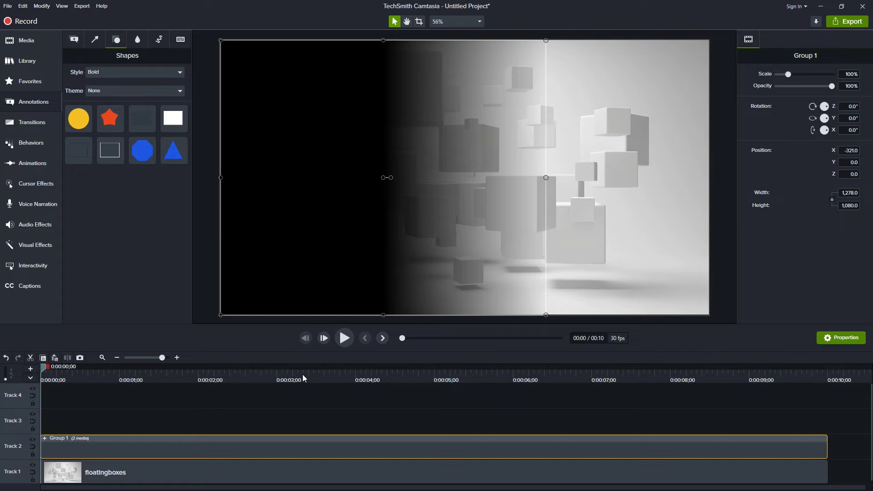
Step: Add a custom animation to Group 1 near the start, with 0% opacity at its beginning
{"action": "left_click_drag", "start_coordinate": [302, 375], "coordinate": [415, 376]}
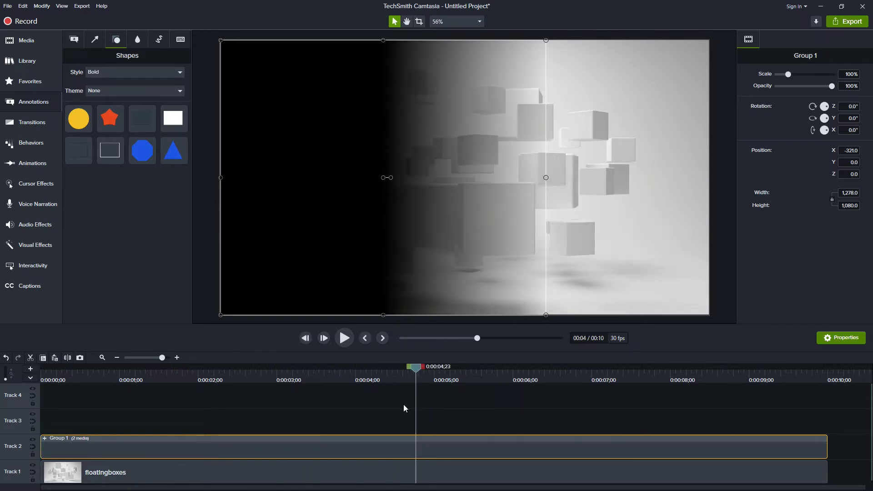
{"action": "key", "text": "shift+a"}
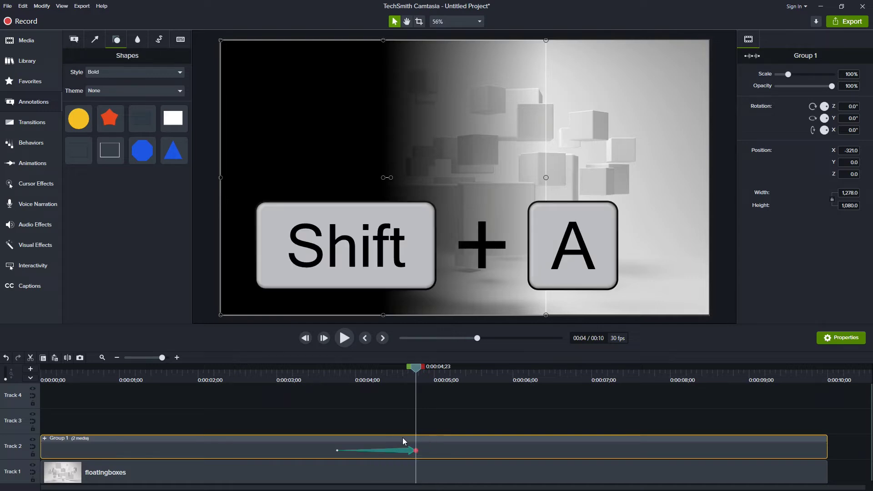
{"action": "left_click_drag", "start_coordinate": [402, 453], "coordinate": [152, 468]}
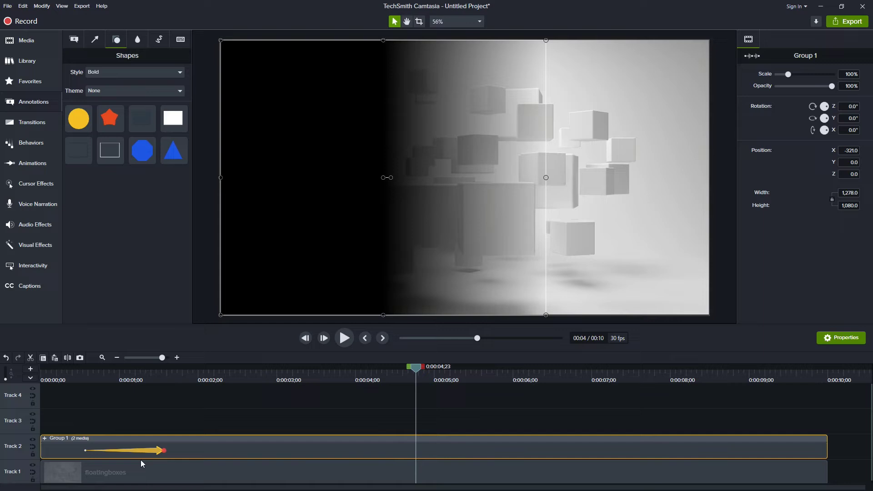
{"action": "left_click", "coordinate": [83, 378]}
{"action": "left_click_drag", "start_coordinate": [82, 377], "coordinate": [76, 377]}
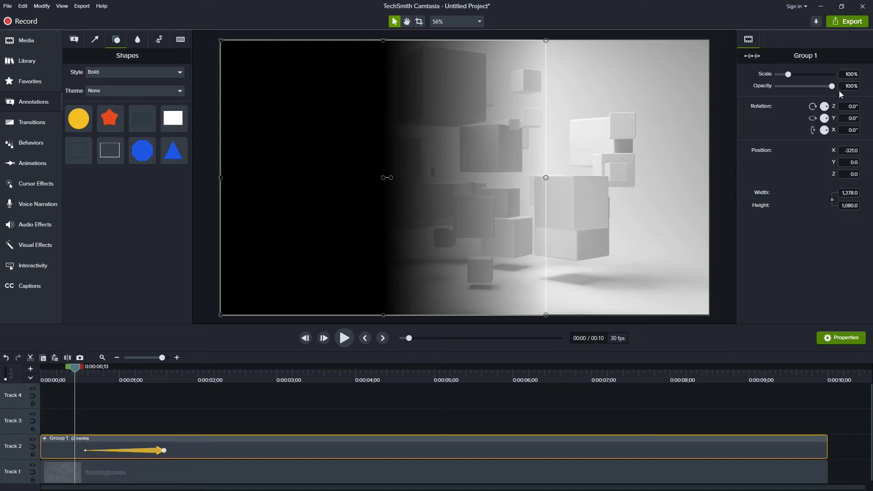
{"action": "left_click_drag", "start_coordinate": [834, 90], "coordinate": [765, 88]}
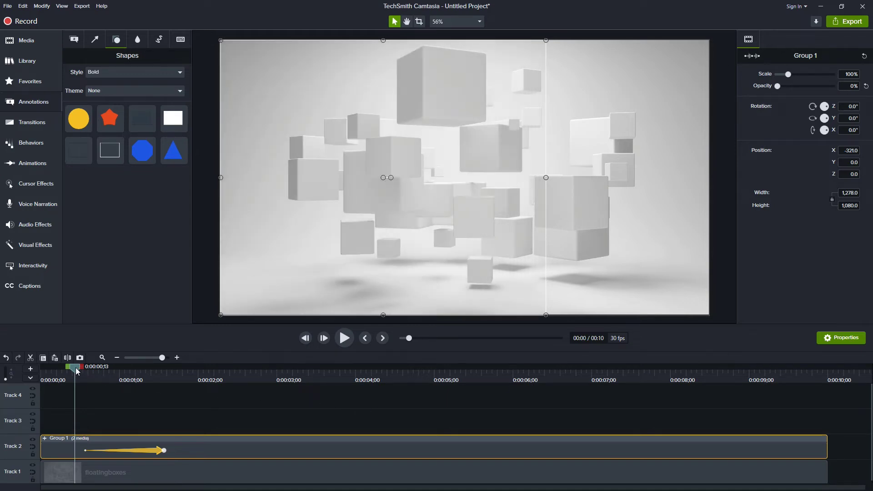
Step: Set Group 1's opacity to 50% at the animation's end and preview the fade
{"action": "left_click_drag", "start_coordinate": [78, 371], "coordinate": [196, 371]}
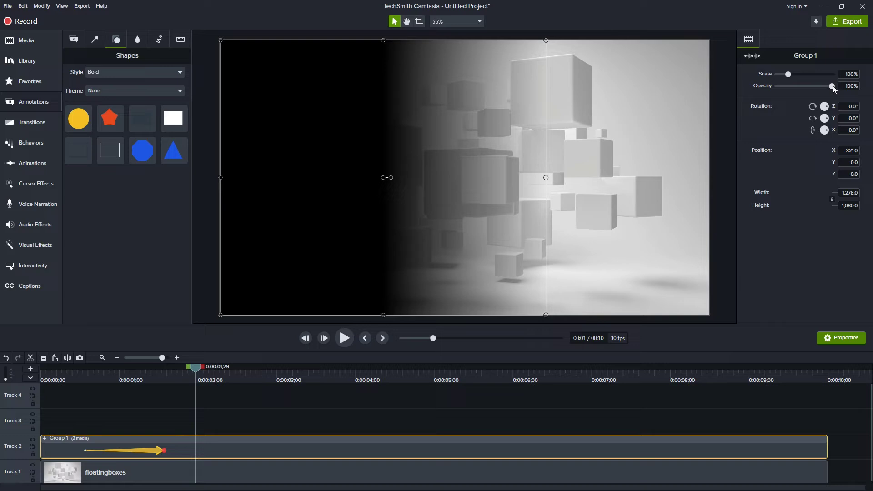
{"action": "left_click_drag", "start_coordinate": [833, 88], "coordinate": [808, 89]}
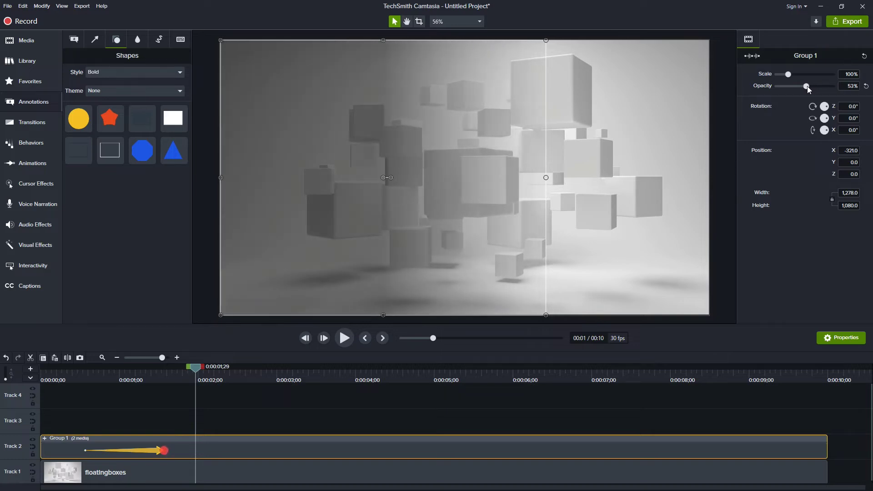
{"action": "key", "text": "Tab"}
{"action": "type", "text": "50"}
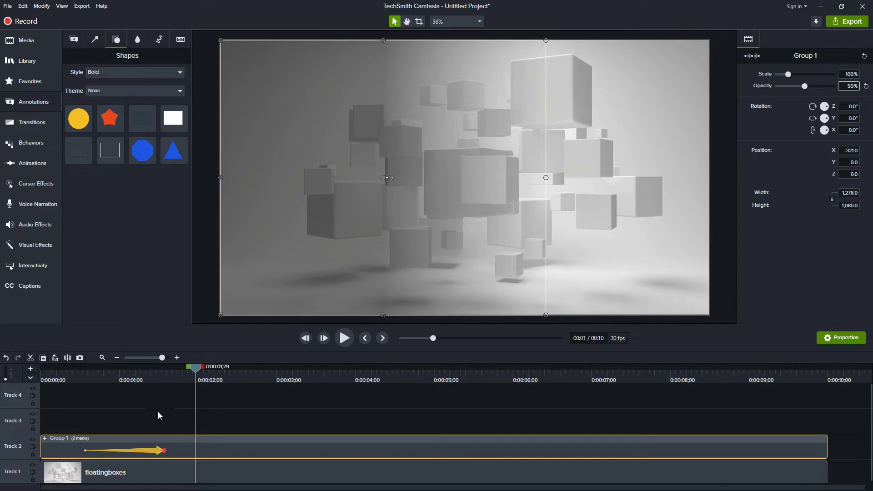
{"action": "left_click_drag", "start_coordinate": [145, 373], "coordinate": [184, 390]}
{"action": "left_click", "coordinate": [183, 390]}
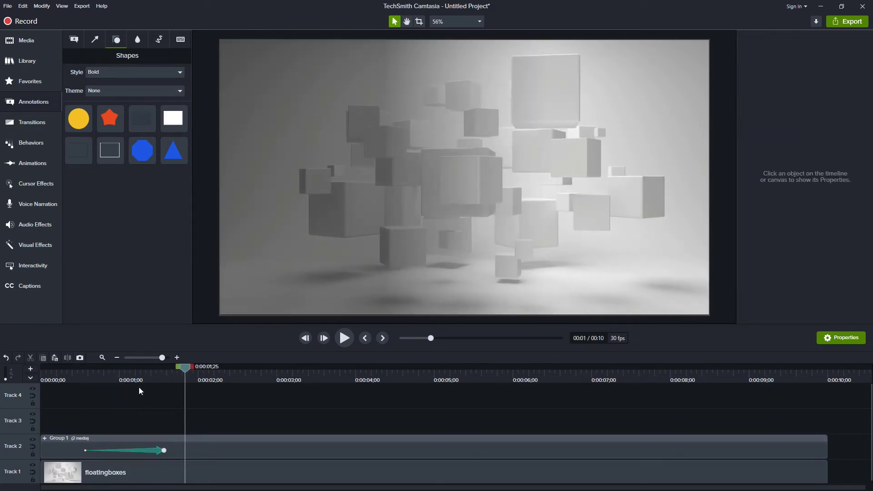
{"action": "left_click", "coordinate": [34, 103]}
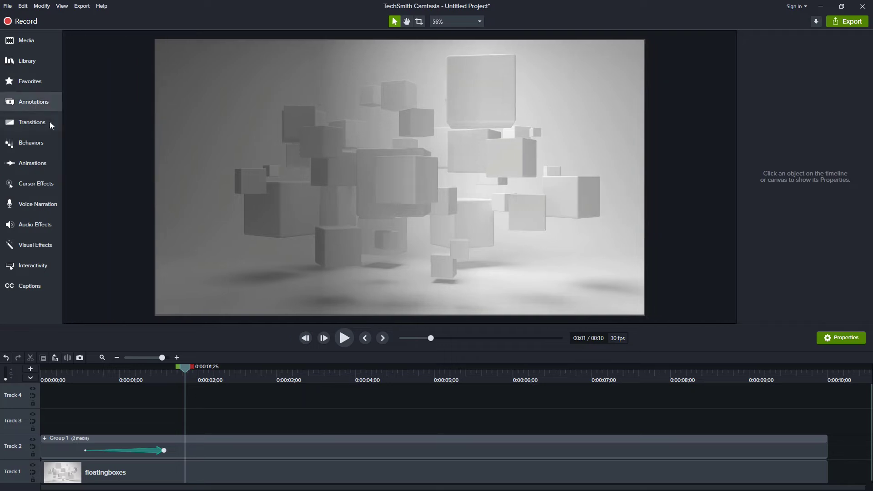
Step: Place a plain text callout in the video's top-left reading 'Title'
{"action": "left_click", "coordinate": [35, 101]}
{"action": "left_click", "coordinate": [74, 40]}
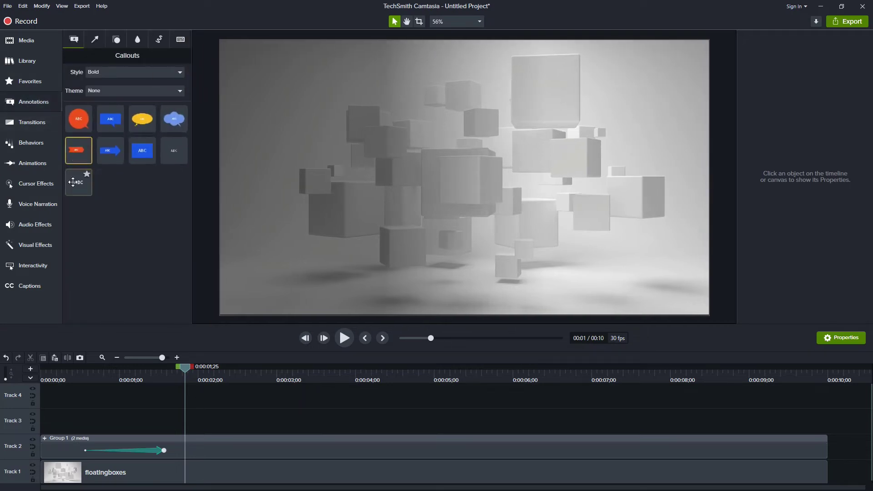
{"action": "left_click_drag", "start_coordinate": [75, 177], "coordinate": [387, 72]}
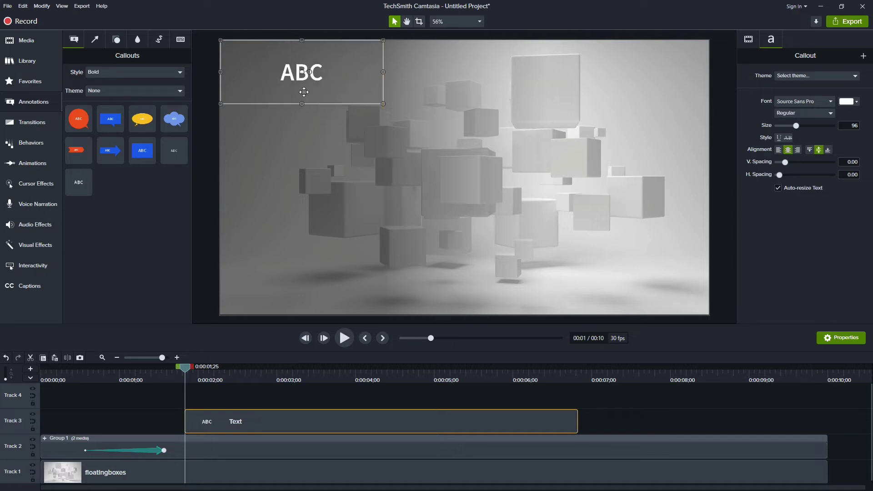
{"action": "left_click_drag", "start_coordinate": [302, 104], "coordinate": [302, 95]}
{"action": "double_click", "coordinate": [303, 71]}
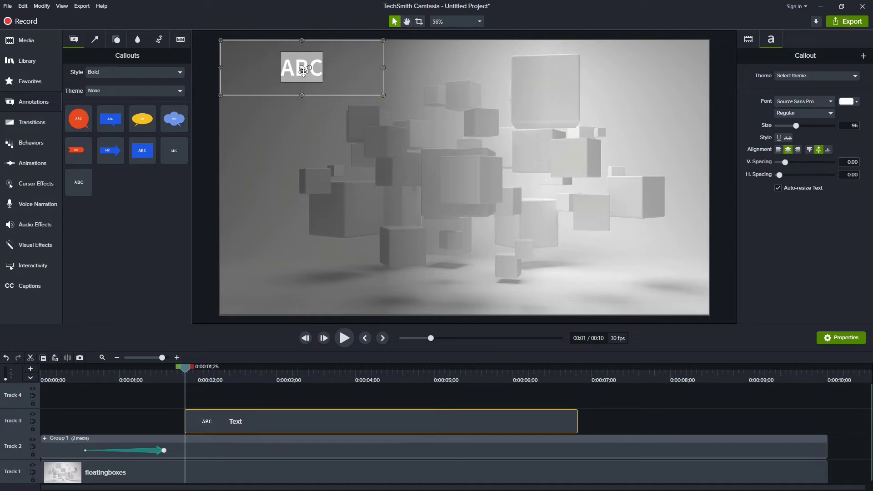
{"action": "type", "text": "Title"}
Step: Add a second callout below the title and compare frames with the dark panel hidden and shown
{"action": "left_click_drag", "start_coordinate": [174, 150], "coordinate": [272, 126]}
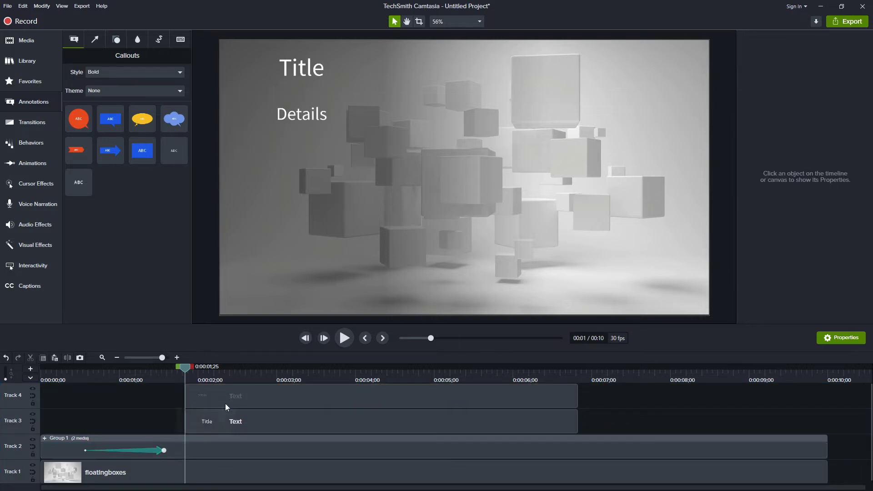
{"action": "left_click_drag", "start_coordinate": [225, 403], "coordinate": [186, 376]}
{"action": "left_click", "coordinate": [33, 440]}
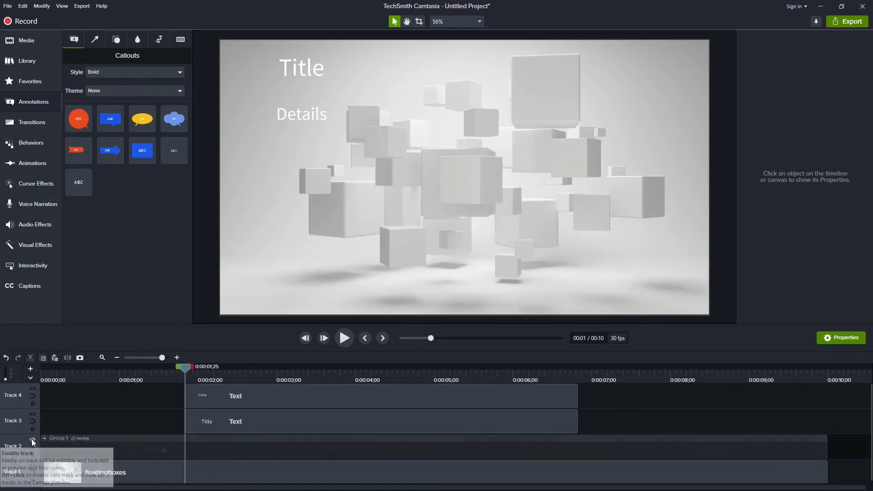
{"action": "mouse_move", "coordinate": [183, 367]}
{"action": "left_mouse_down"}
{"action": "mouse_move", "coordinate": [232, 372]}
{"action": "mouse_move", "coordinate": [182, 378]}
{"action": "left_mouse_up"}
{"action": "left_click", "coordinate": [33, 440]}
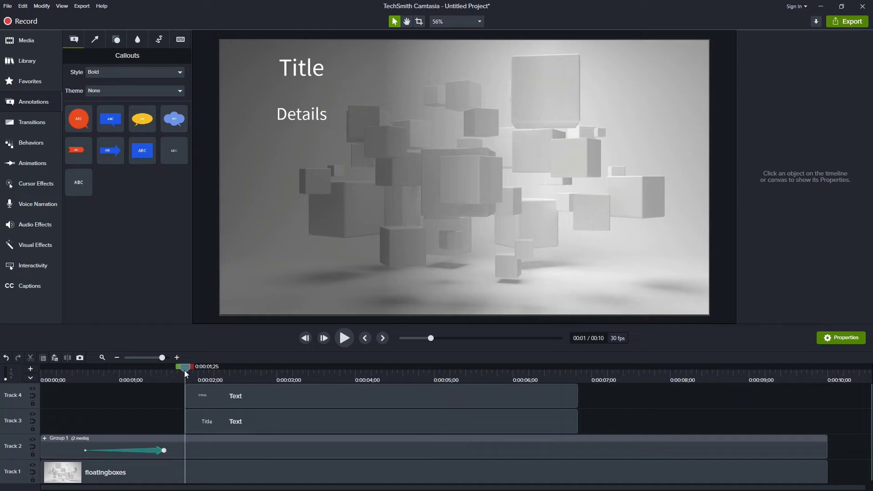
{"action": "left_click", "coordinate": [273, 448]}
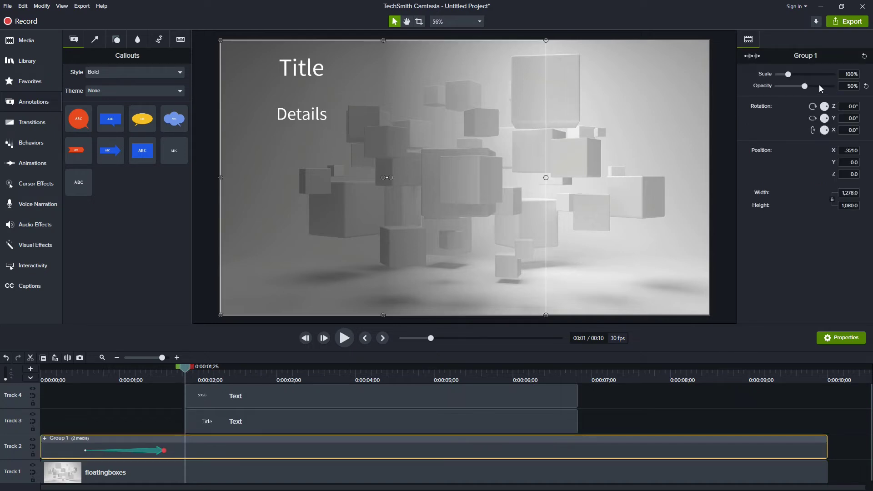
{"action": "left_click_drag", "start_coordinate": [806, 87], "coordinate": [823, 91]}
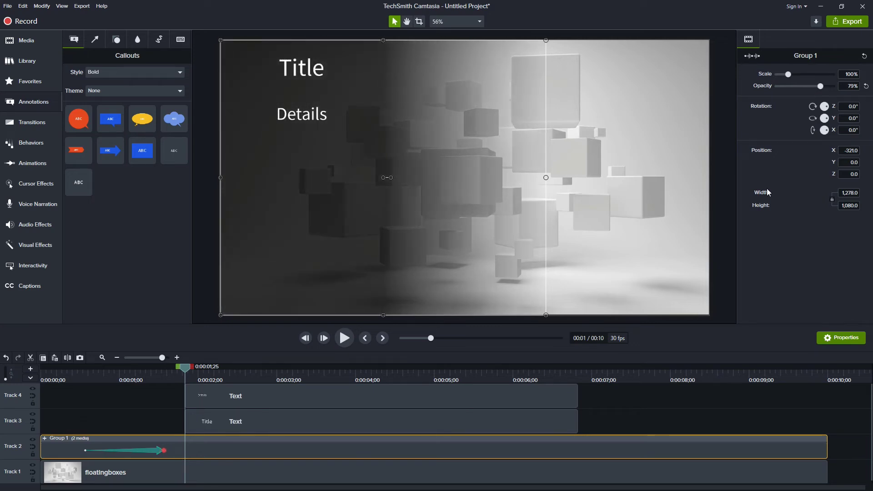
{"action": "left_click", "coordinate": [844, 86]}
{"action": "type", "text": "30"}
{"action": "key", "text": "Return"}
{"action": "left_click_drag", "start_coordinate": [795, 86], "coordinate": [776, 89]}
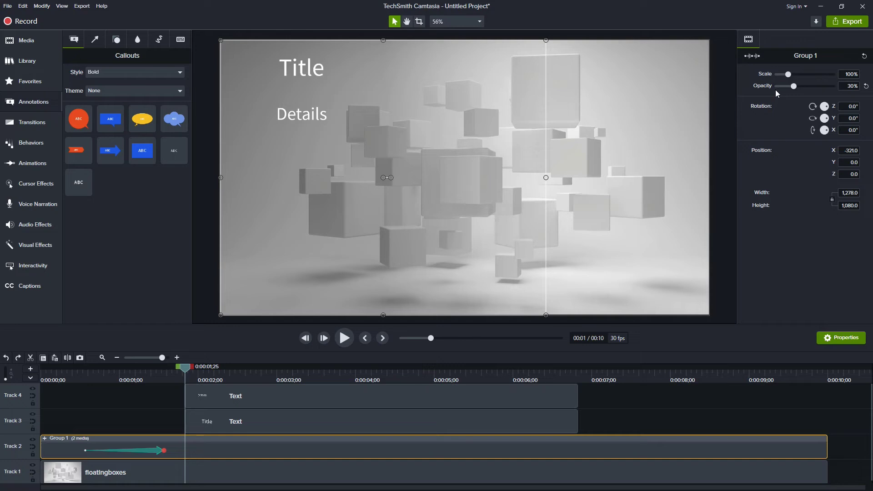
{"action": "scroll", "coordinate": [775, 89], "scroll_direction": "up", "scroll_amount": 2}
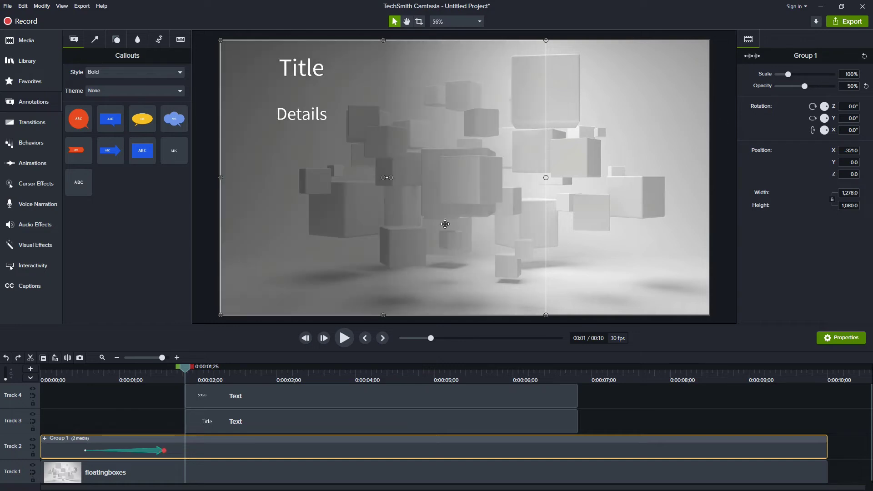
{"action": "mouse_move", "coordinate": [184, 378]}
{"action": "left_mouse_down"}
{"action": "mouse_move", "coordinate": [62, 381]}
{"action": "mouse_move", "coordinate": [171, 387]}
{"action": "left_mouse_up"}
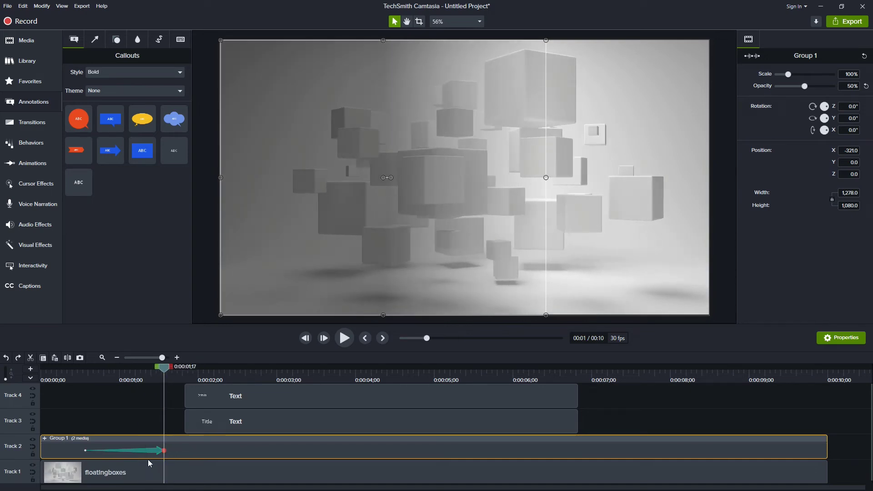
Step: Delete Group 1's fade animation and set its opacity to a fixed 50%
{"action": "left_click", "coordinate": [139, 450]}
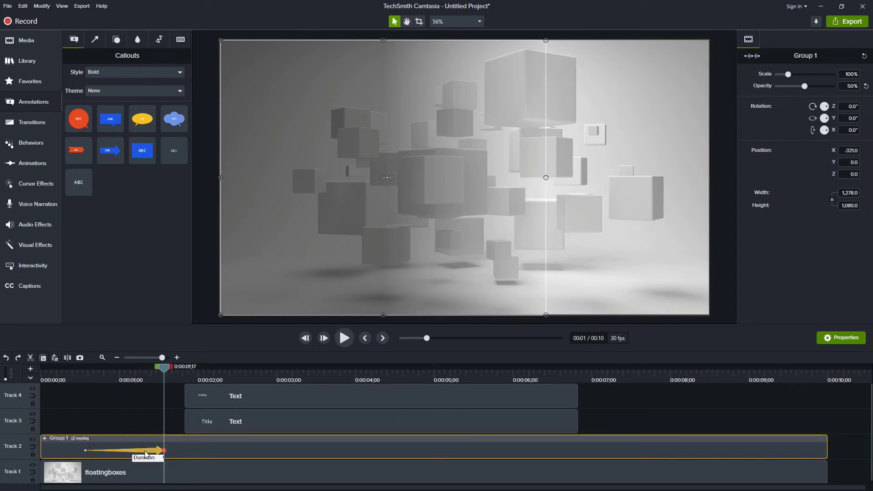
{"action": "key", "text": "Delete"}
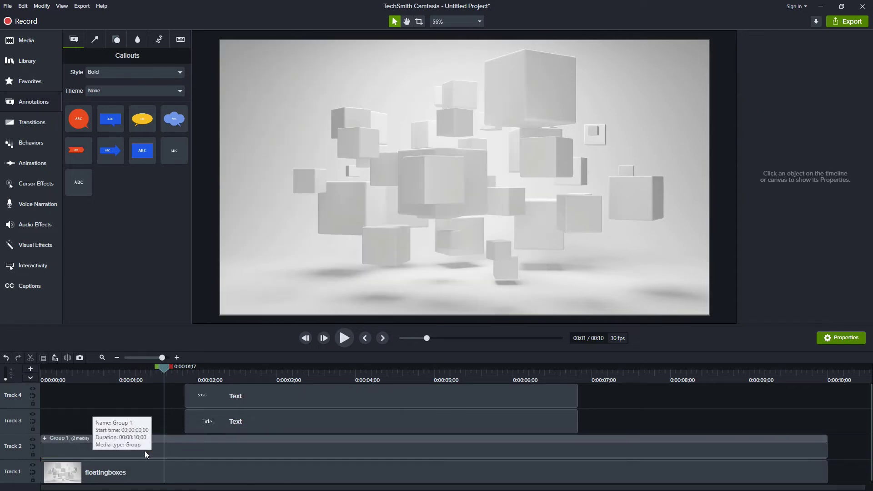
{"action": "left_click", "coordinate": [146, 451]}
{"action": "left_click", "coordinate": [845, 86]}
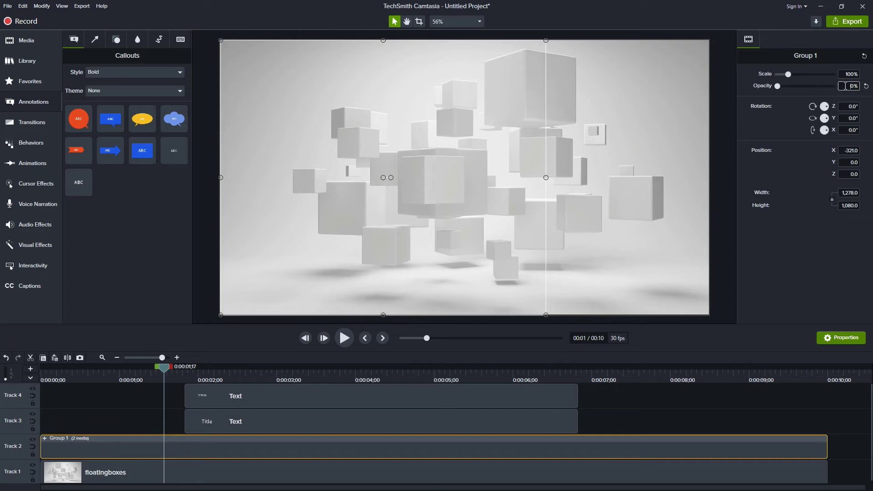
{"action": "type", "text": "50"}
{"action": "key", "text": "Return"}
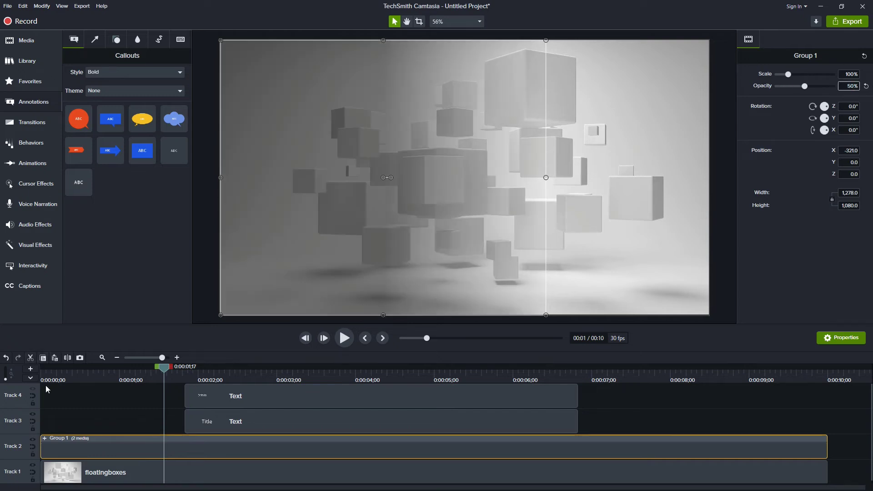
{"action": "left_click_drag", "start_coordinate": [125, 377], "coordinate": [101, 377]}
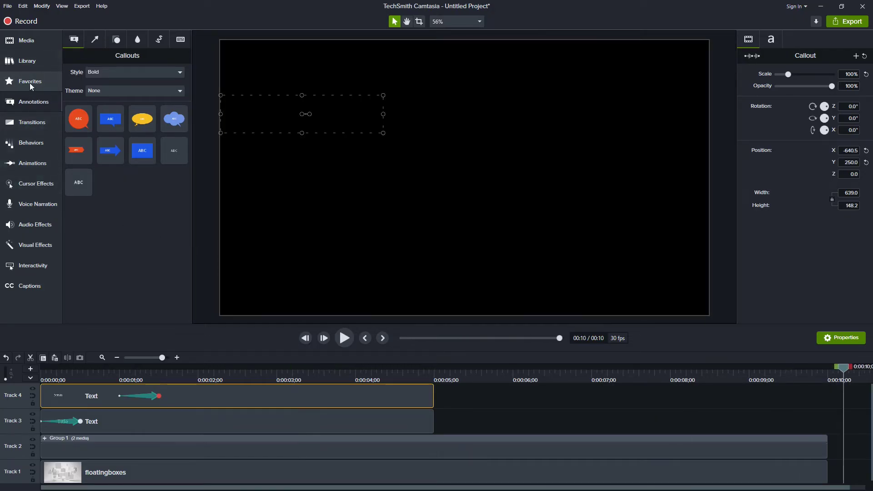
Step: Place neonstocks after floatingboxes and paste copies of Group 1 and both text clips at 0:10
{"action": "left_click", "coordinate": [28, 63]}
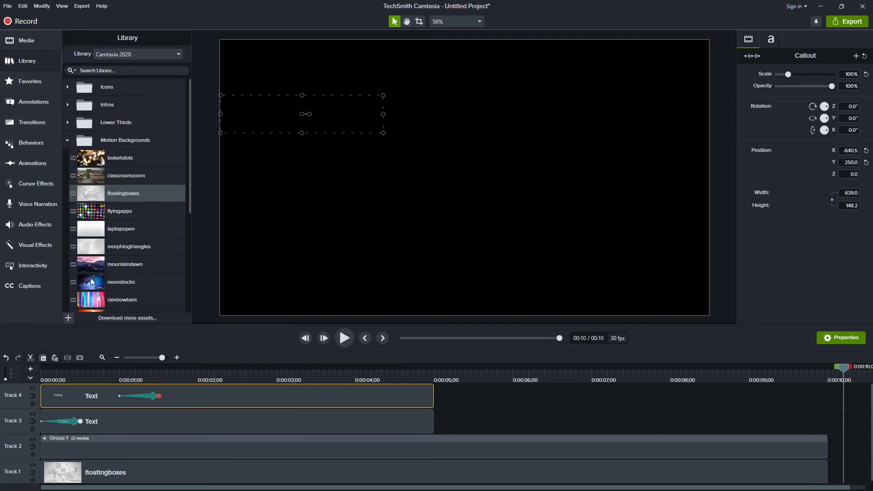
{"action": "left_click_drag", "start_coordinate": [119, 285], "coordinate": [848, 479]}
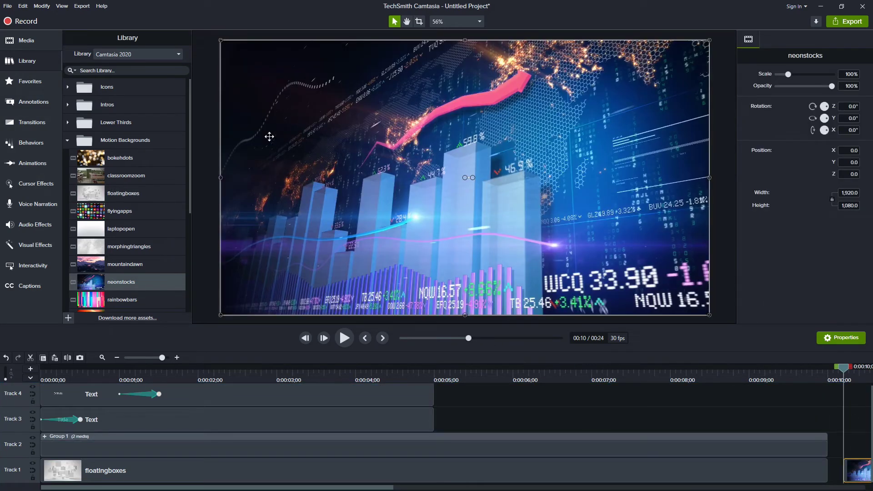
{"action": "left_click", "coordinate": [509, 395]}
{"action": "left_click_drag", "start_coordinate": [509, 395], "coordinate": [377, 444]}
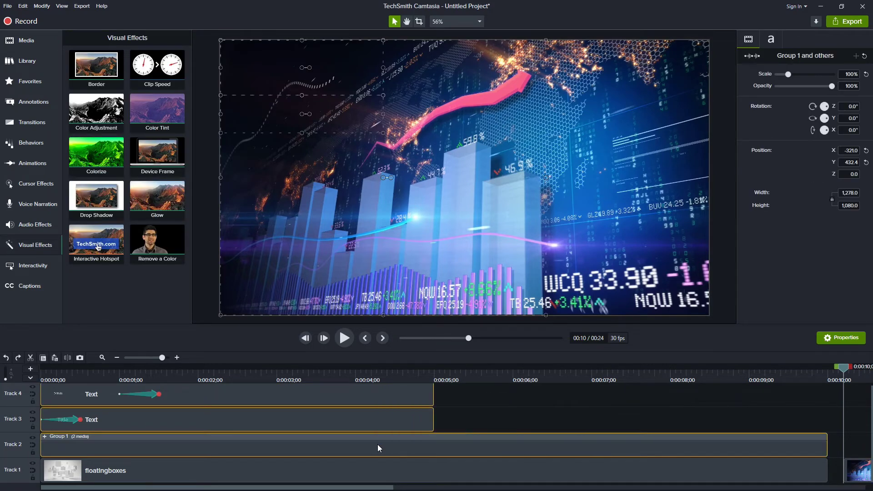
{"action": "key", "text": "ctrl+c"}
{"action": "key", "text": "ctrl+v"}
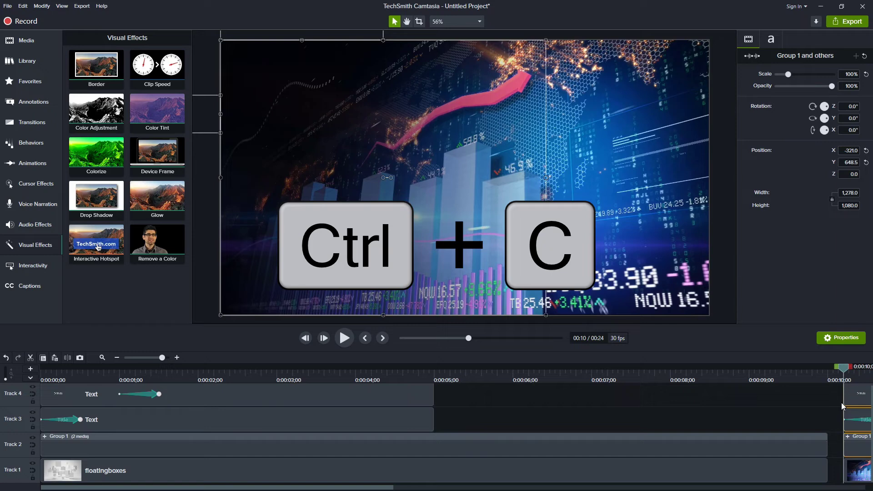
{"action": "scroll", "coordinate": [552, 452], "scroll_direction": "right", "scroll_amount": 10}
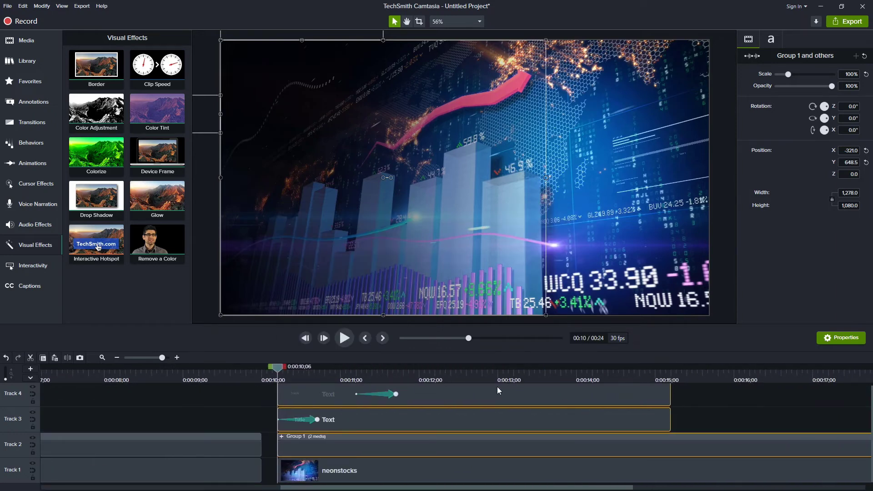
Step: Select the two copied text clips and turn on Edit All Animations
{"action": "left_click", "coordinate": [429, 375]}
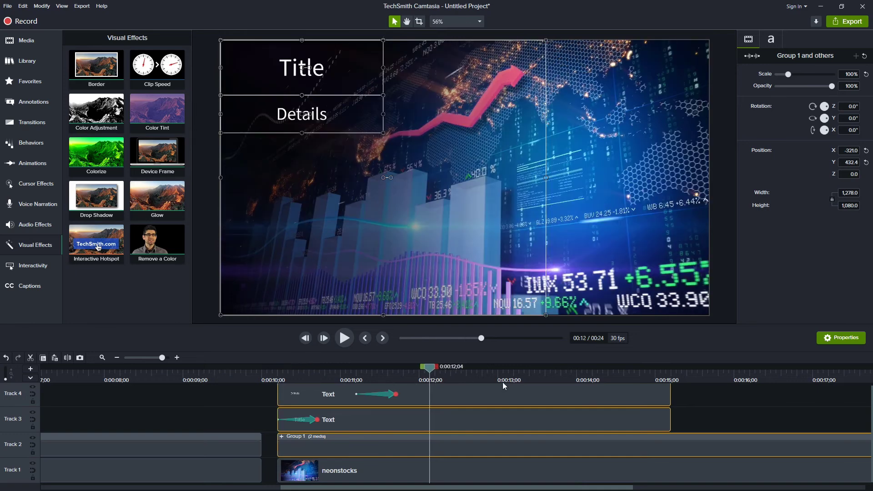
{"action": "left_click", "coordinate": [544, 446]}
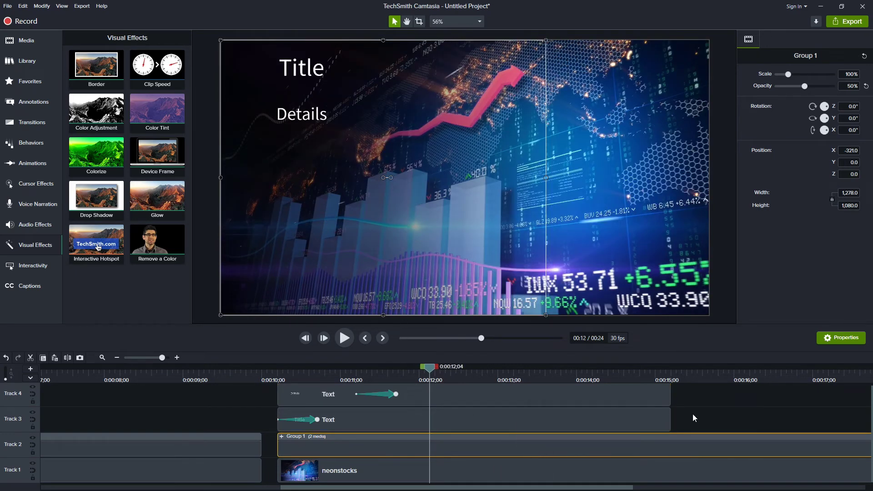
{"action": "left_click_drag", "start_coordinate": [694, 416], "coordinate": [639, 395]}
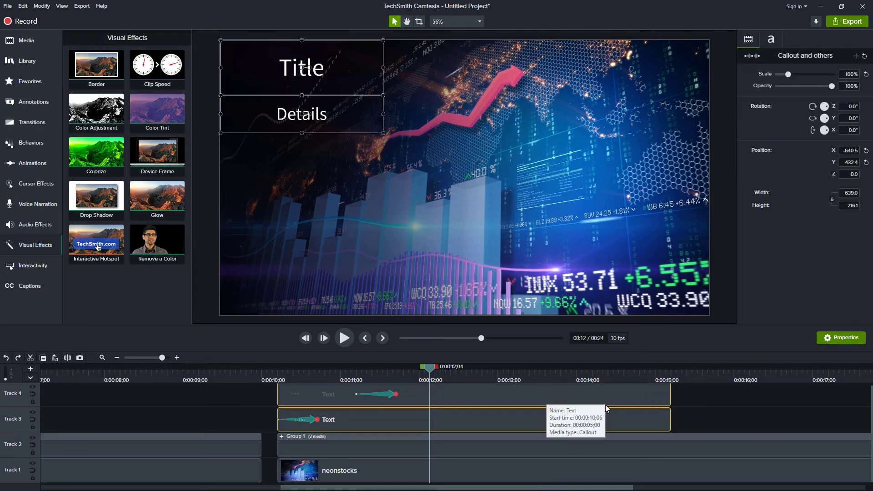
{"action": "left_click_drag", "start_coordinate": [350, 378], "coordinate": [419, 383]}
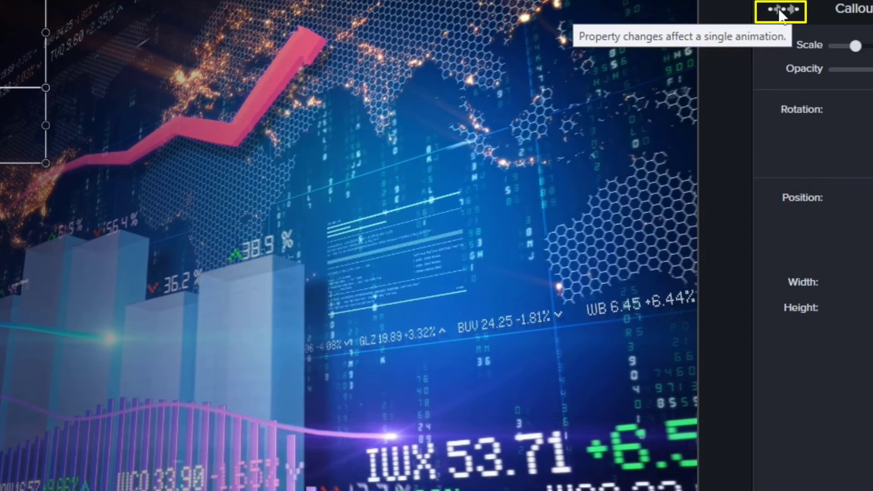
{"action": "left_click", "coordinate": [778, 10]}
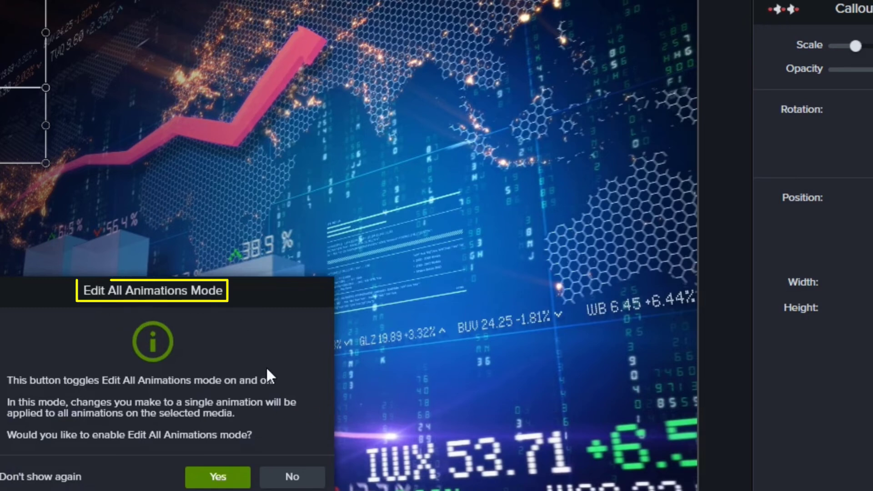
{"action": "left_click", "coordinate": [223, 478]}
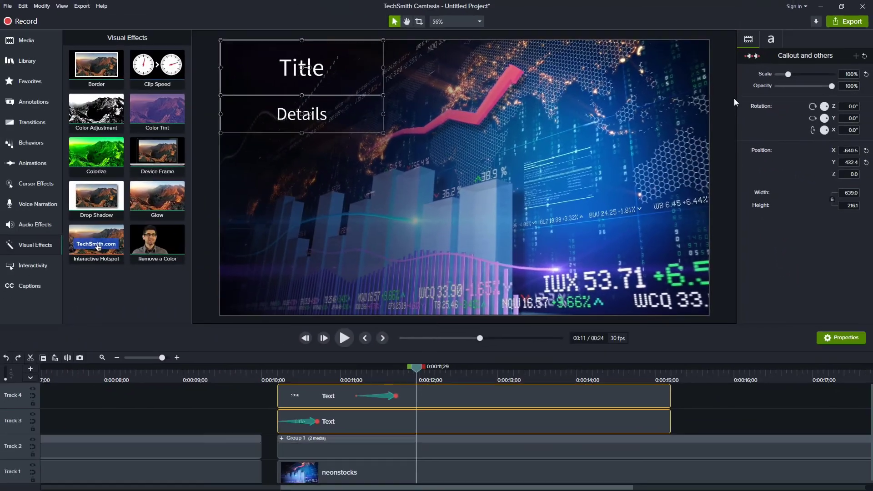
Step: Change the copied Title and Details font colour to black (#000000)
{"action": "left_click", "coordinate": [772, 39]}
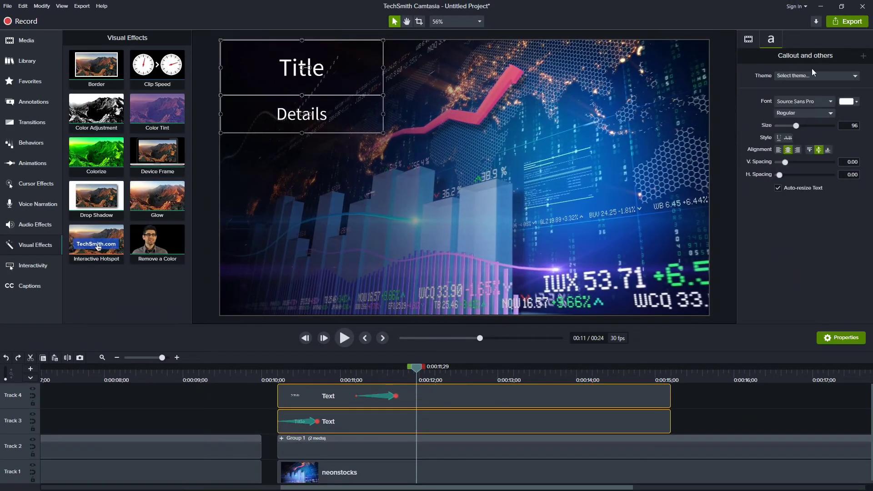
{"action": "left_click", "coordinate": [857, 102]}
{"action": "left_click", "coordinate": [777, 195]}
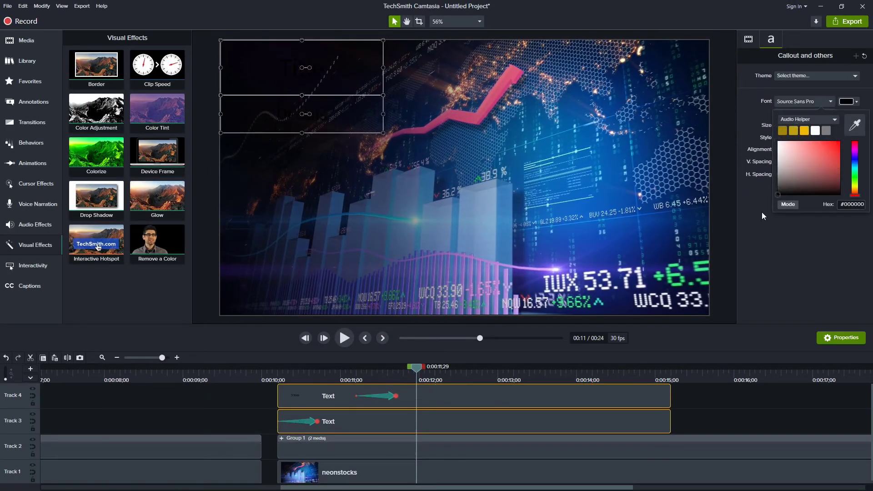
{"action": "left_click", "coordinate": [779, 263]}
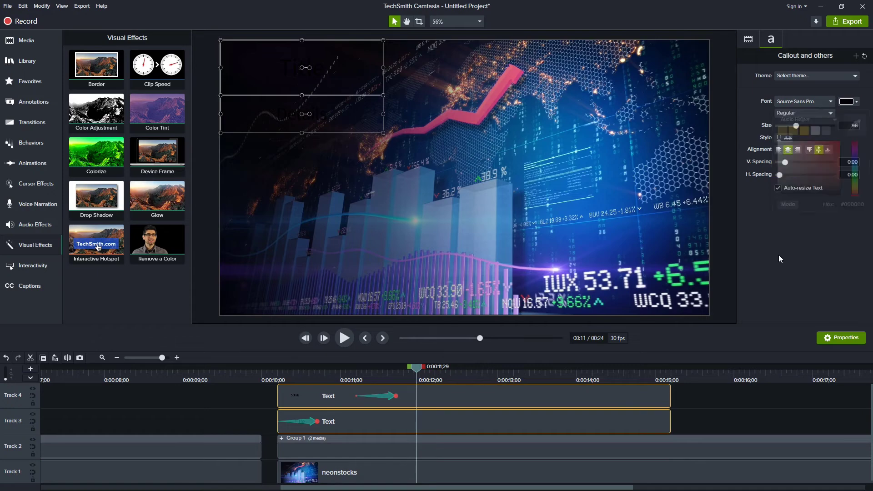
{"action": "left_click_drag", "start_coordinate": [337, 373], "coordinate": [418, 382]}
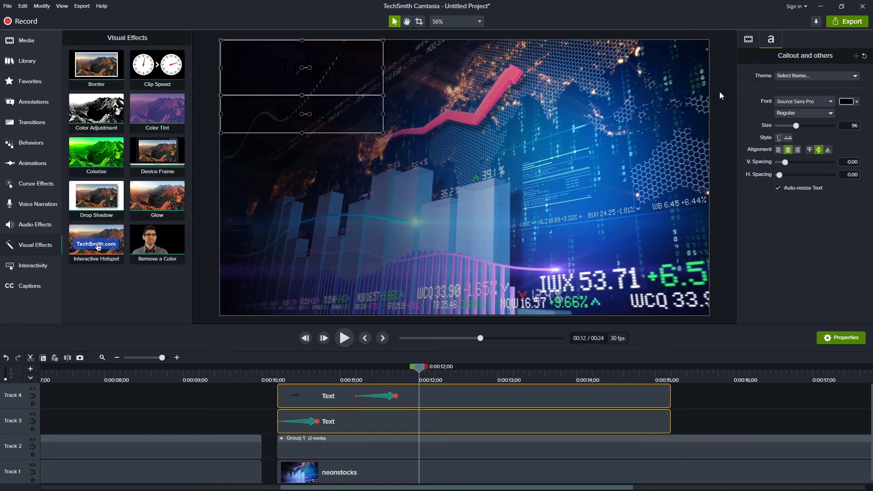
{"action": "left_click", "coordinate": [749, 40]}
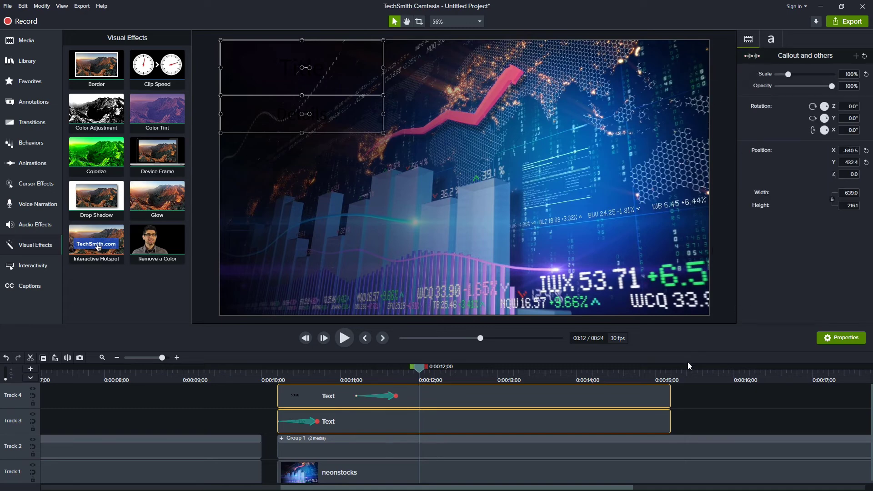
Step: Give Group 1 a Color Tint with white dark tone at intensity 100, then set opacity to 61%
{"action": "left_click", "coordinate": [550, 451]}
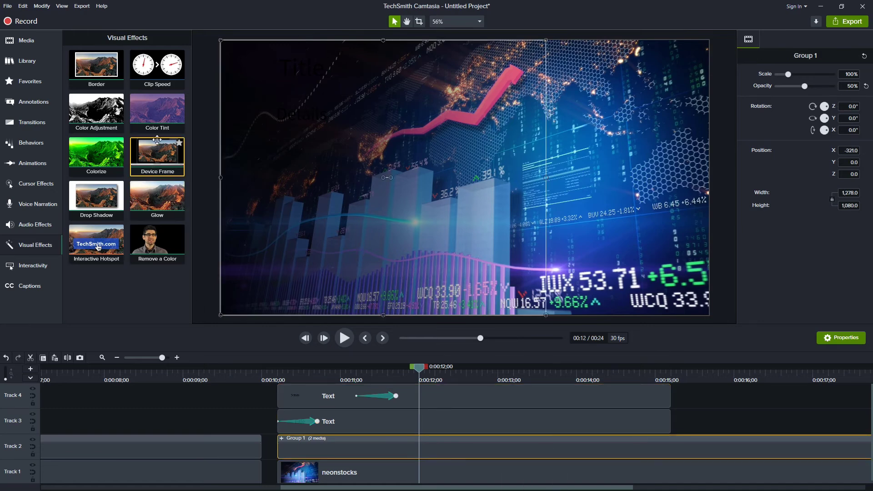
{"action": "left_click_drag", "start_coordinate": [157, 113], "coordinate": [329, 446]}
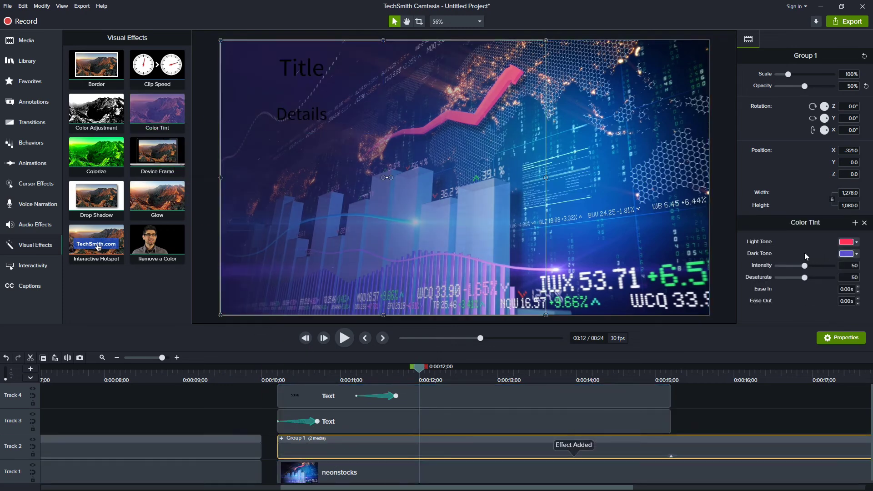
{"action": "left_click", "coordinate": [856, 255]}
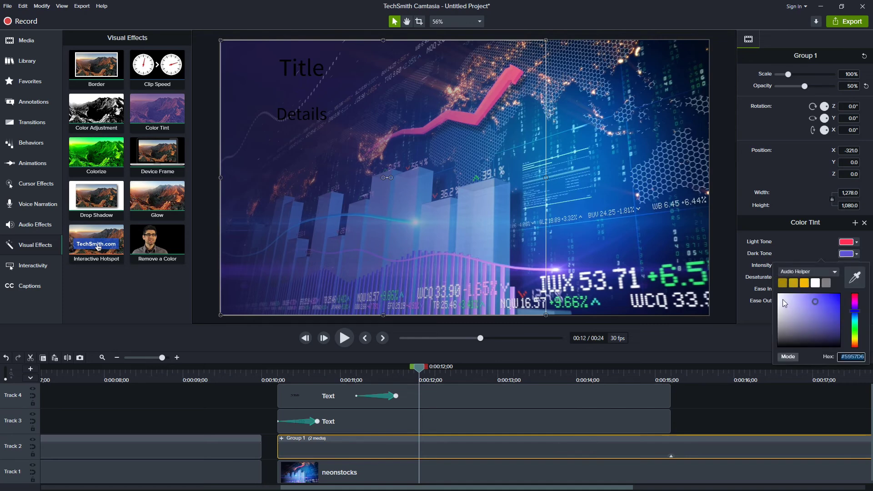
{"action": "left_click_drag", "start_coordinate": [782, 299], "coordinate": [771, 290]}
{"action": "left_click", "coordinate": [740, 262]}
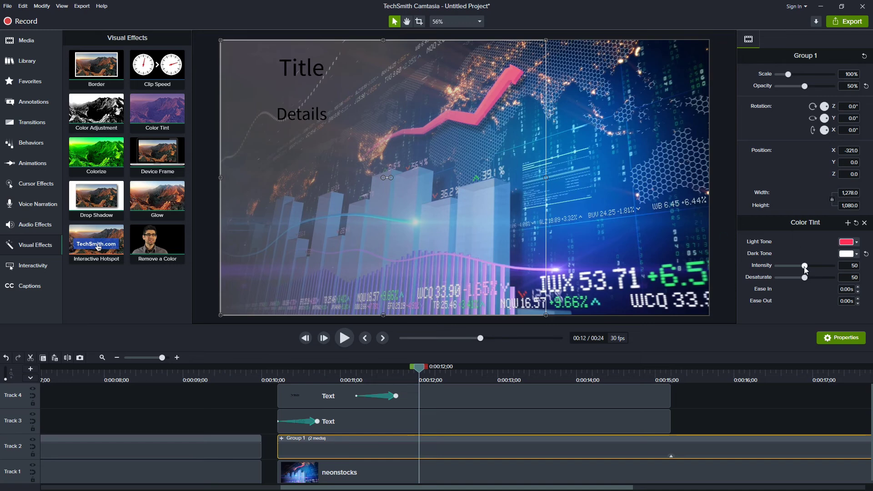
{"action": "left_click_drag", "start_coordinate": [804, 267], "coordinate": [853, 269]}
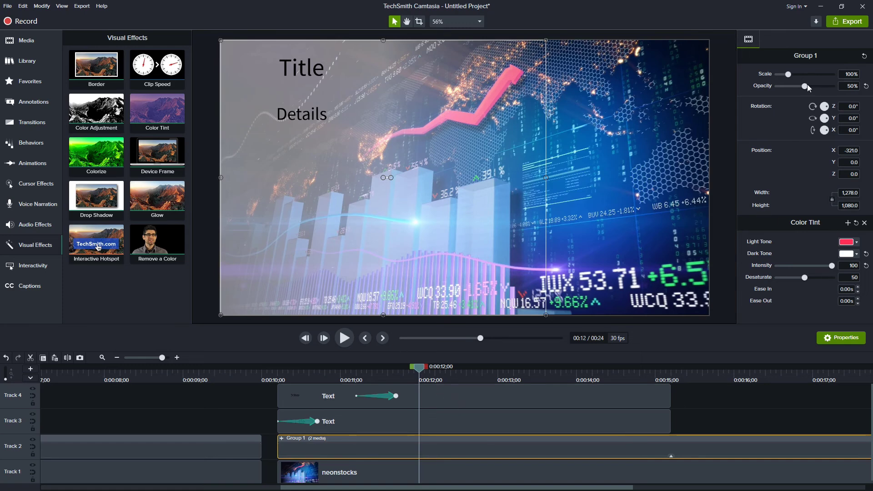
{"action": "mouse_move", "coordinate": [805, 87]}
{"action": "left_mouse_down"}
{"action": "mouse_move", "coordinate": [787, 87]}
{"action": "mouse_move", "coordinate": [836, 88]}
{"action": "mouse_move", "coordinate": [812, 88]}
{"action": "left_mouse_up"}
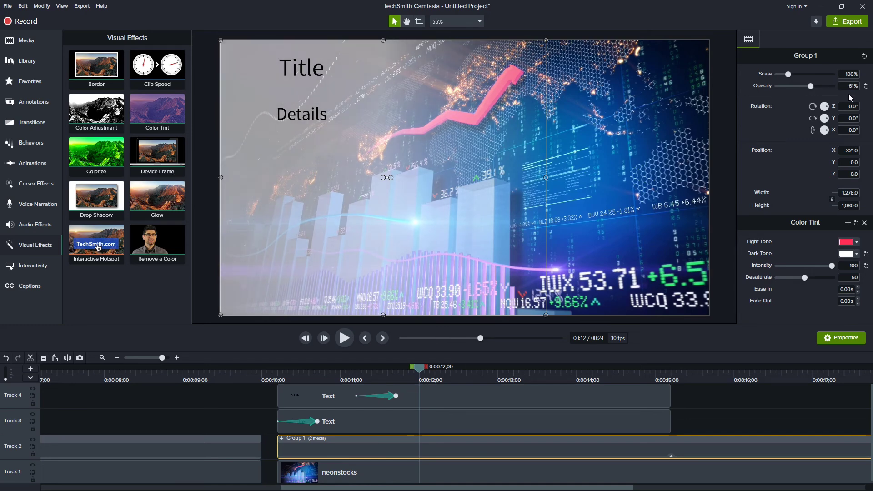
Step: Play the neonstocks section from about 0:00:10 to 0:00:13;03, then hide Track 2
{"action": "left_click", "coordinate": [317, 378]}
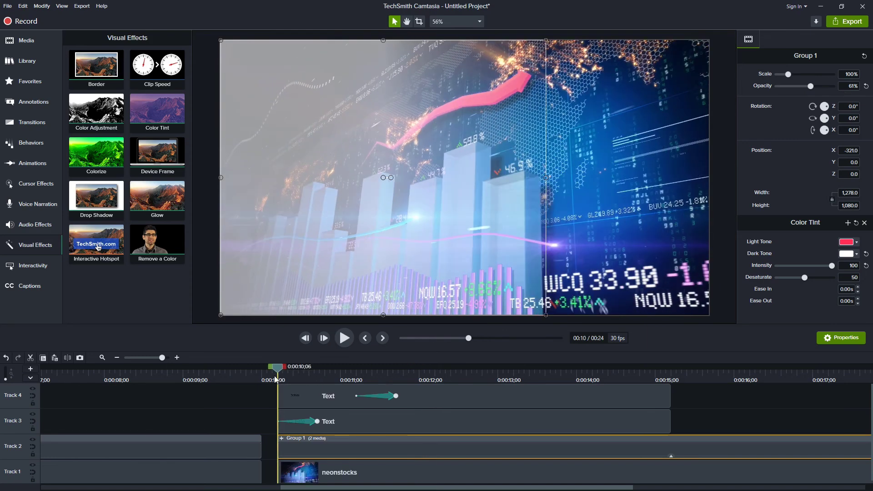
{"action": "left_click", "coordinate": [344, 338]}
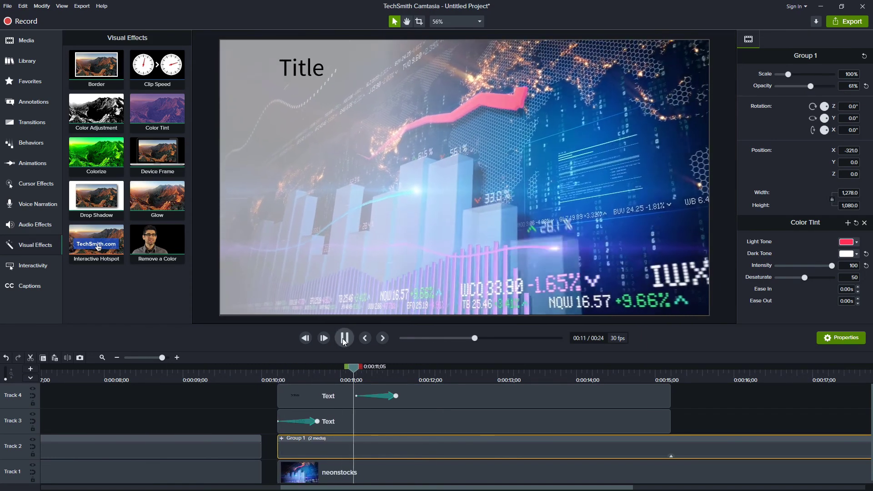
{"action": "left_click", "coordinate": [344, 339]}
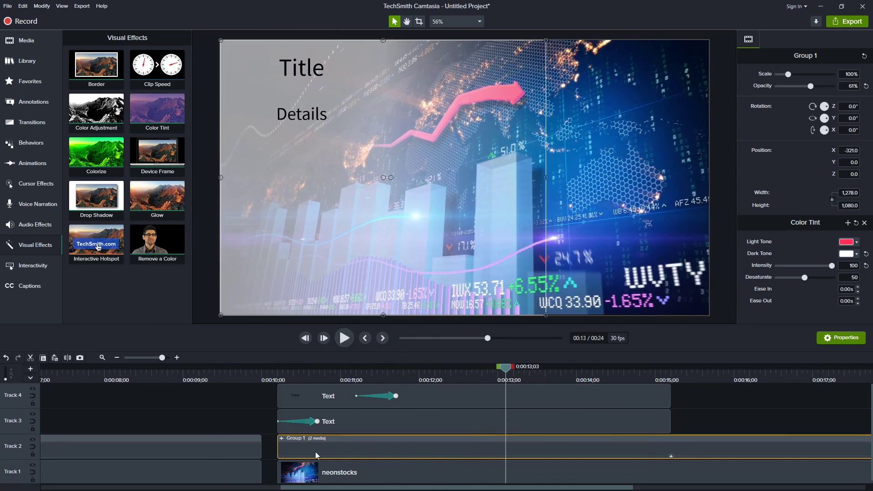
{"action": "left_click", "coordinate": [32, 441]}
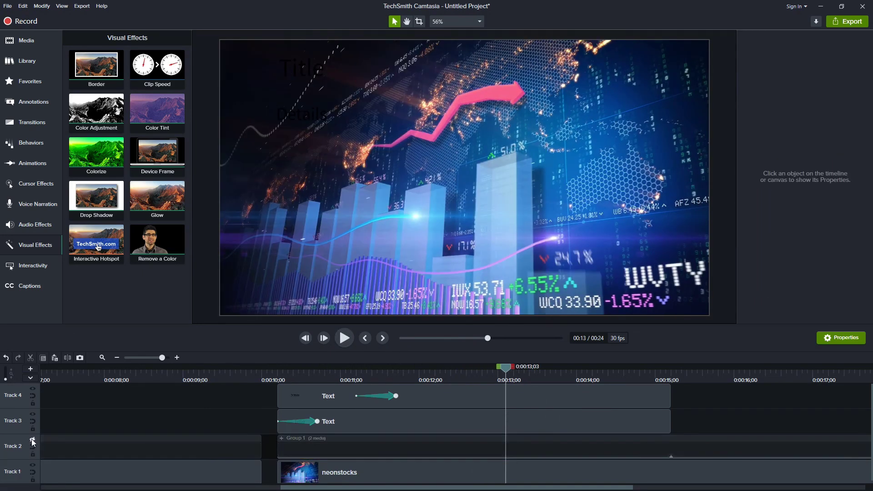